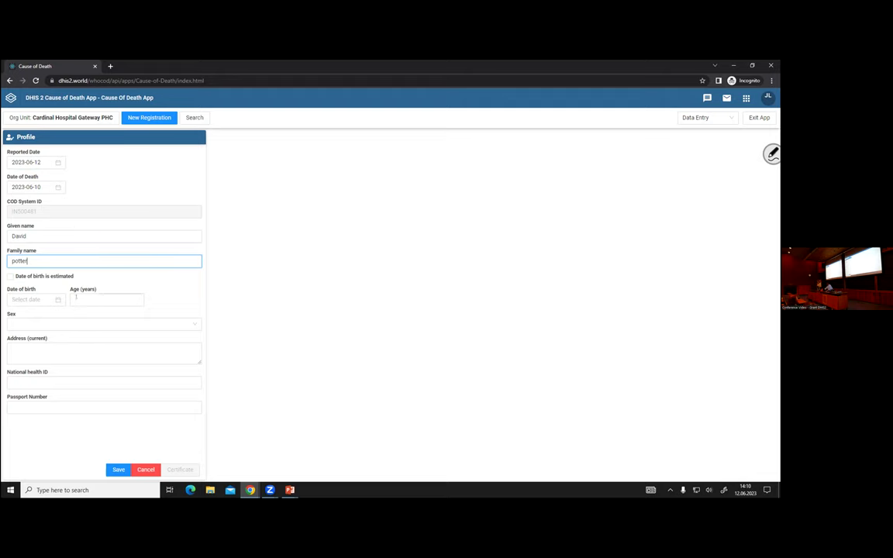
Fill in the deceased's date of birth in the profile.
left_click(42, 298)
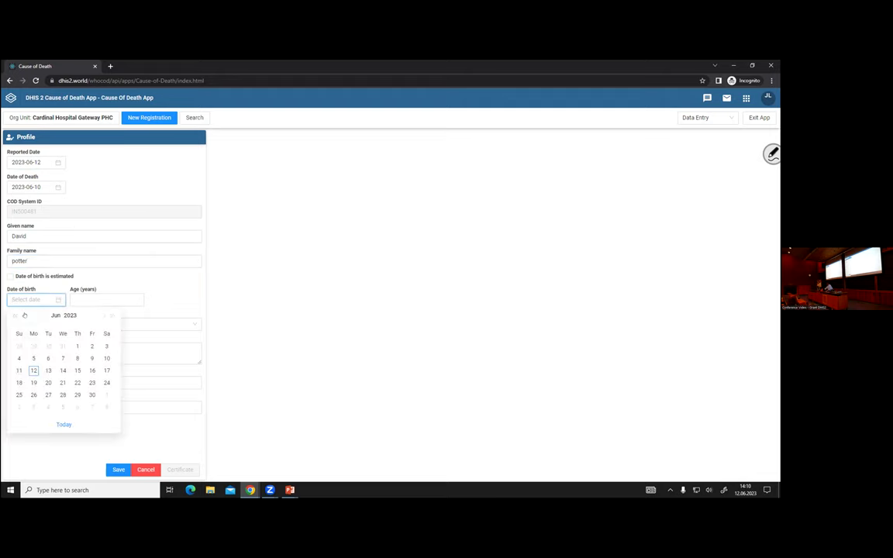
triple_click(13, 316)
triple_click(13, 316)
triple_click(13, 315)
triple_click(13, 316)
triple_click(13, 315)
triple_click(13, 316)
triple_click(13, 316)
triple_click(13, 316)
double_click(13, 316)
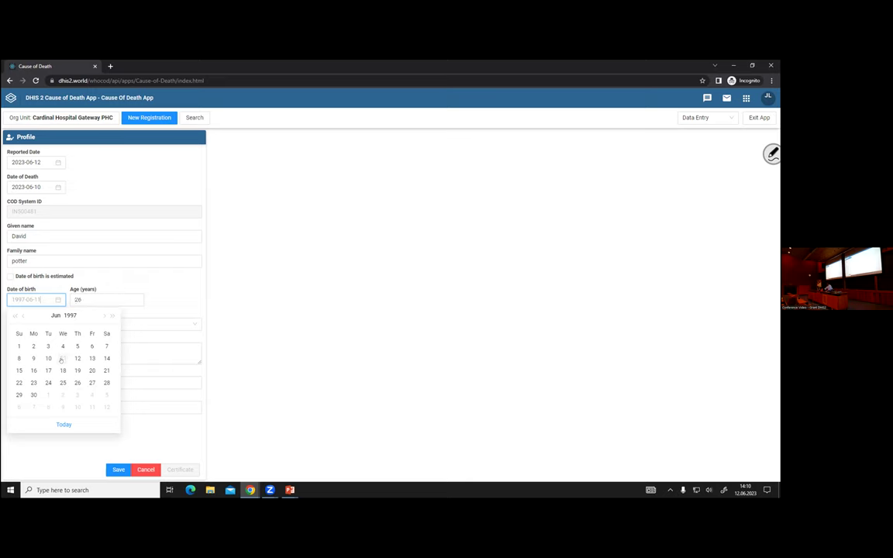
left_click(62, 358)
Set the sex to Male and save the profile with the address left blank.
left_click(47, 323)
left_click(35, 339)
left_click(44, 353)
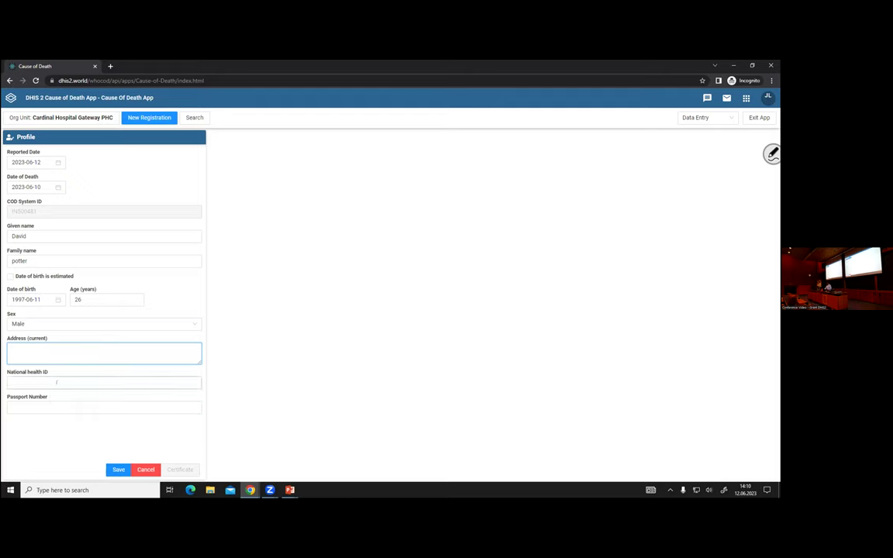
left_click(117, 470)
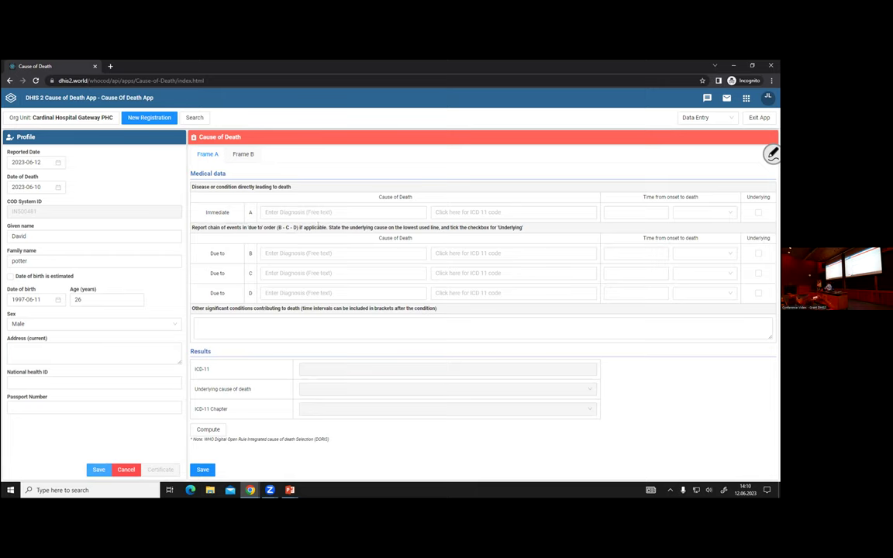
Enter "Edema" as the free-text diagnosis for the immediate cause of death on line A.
left_click(304, 212)
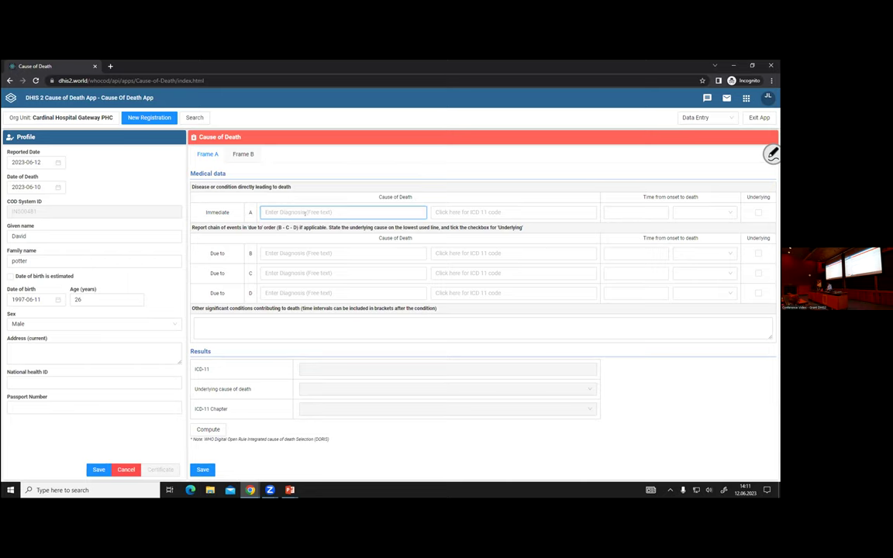
type("Edema")
Try to assign an ICD-11 code to line A by searching for acute pulmonary edema and expanding the CB01 details.
left_click(490, 213)
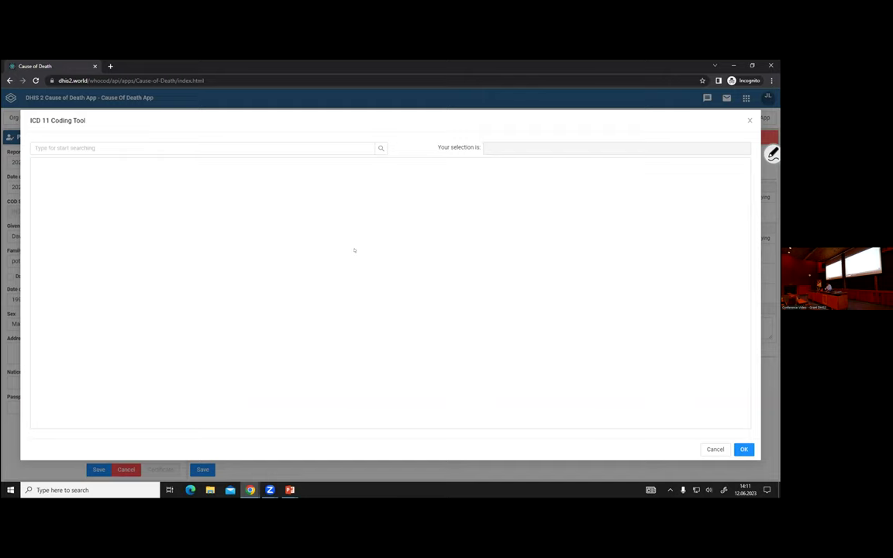
left_click(179, 147)
type("a")
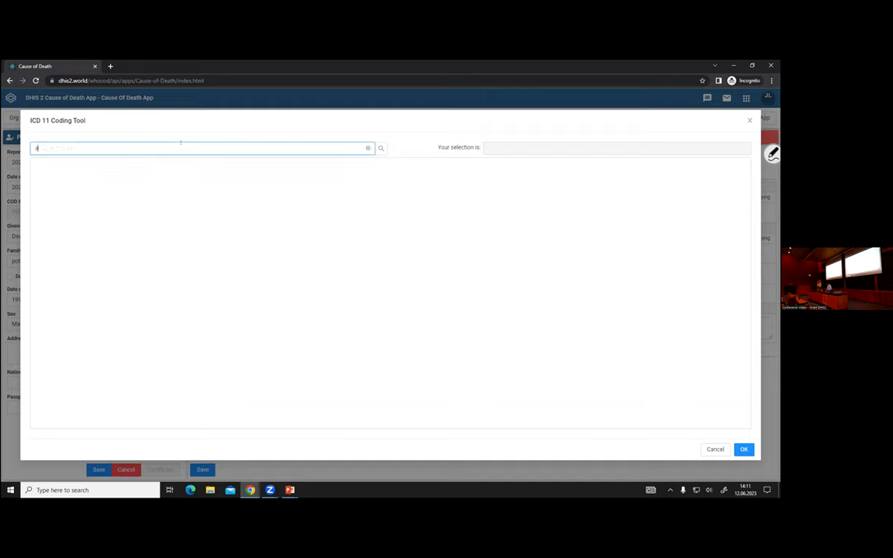
type("cute")
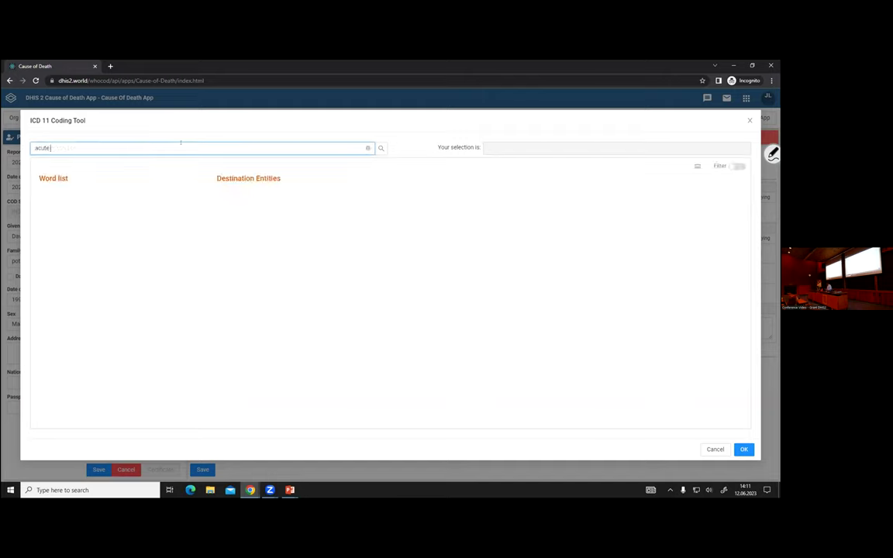
type(" pulmon")
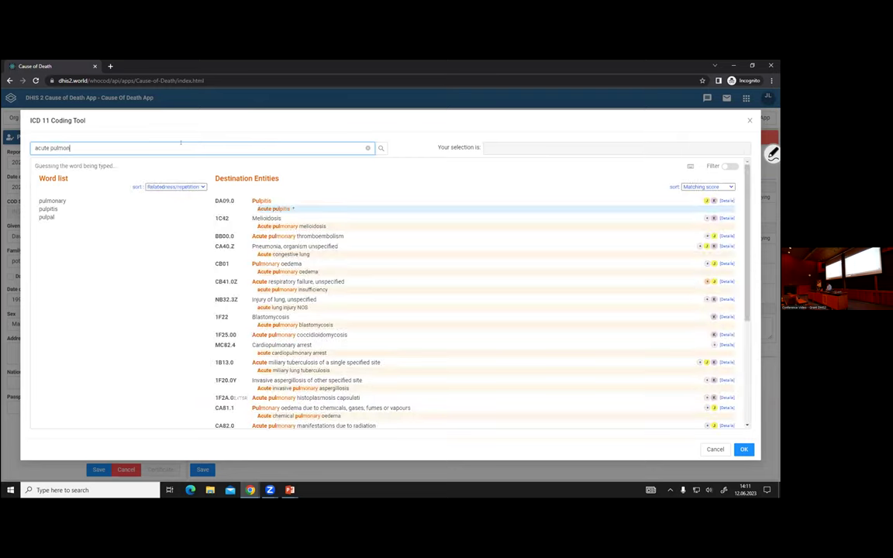
type("ary edeam")
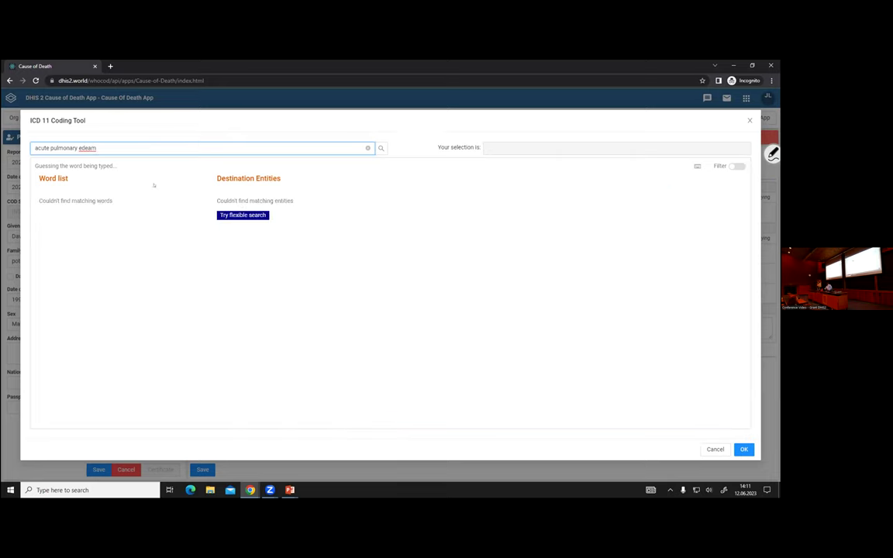
key("BackSpace")
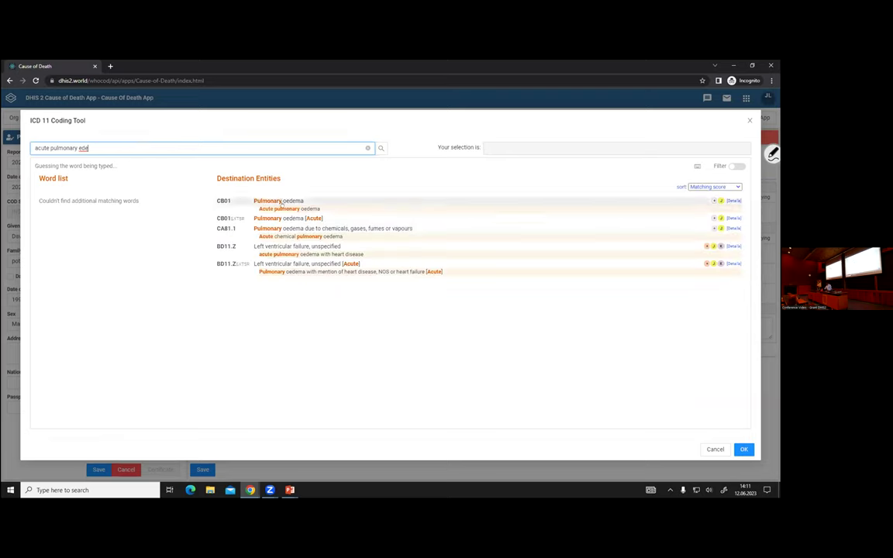
left_click(700, 199)
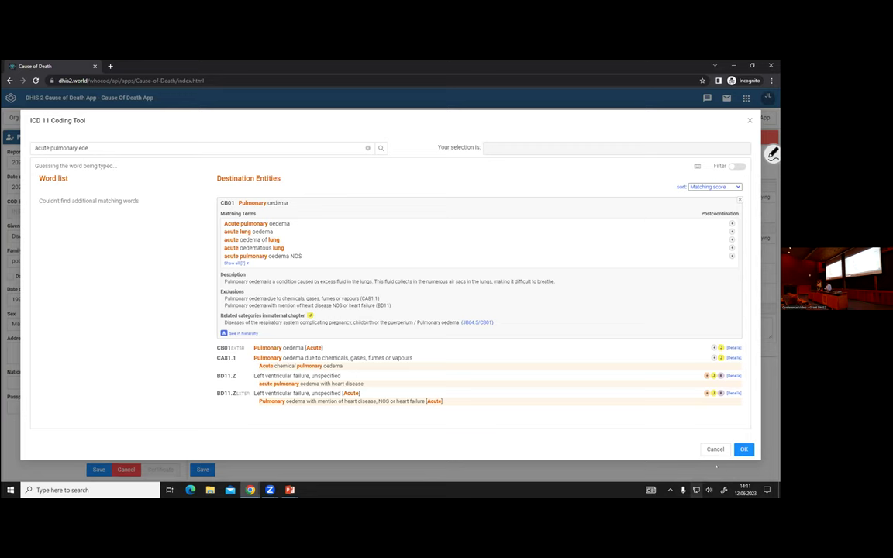
left_click(742, 450)
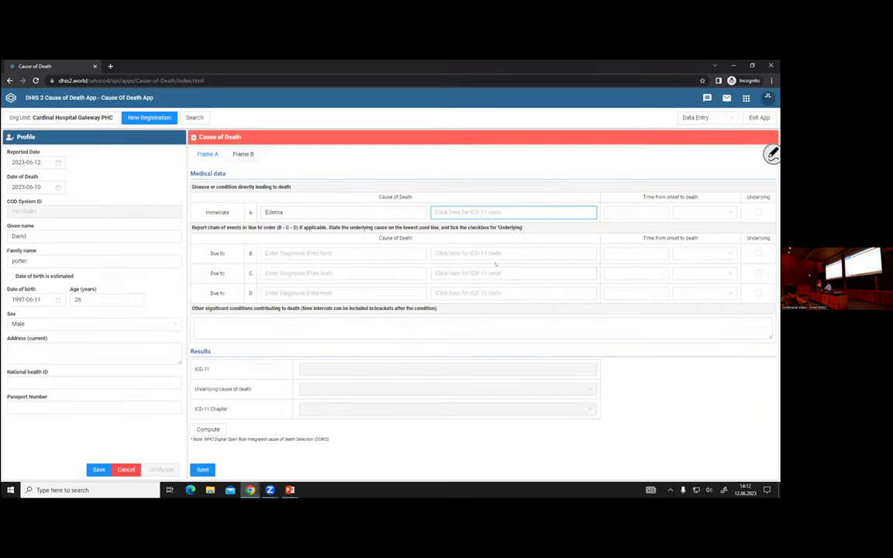
Assign ICD-11 code 1C42 Melioidosis to line A from a search for "acute pul", and clear that code again.
type("edema")
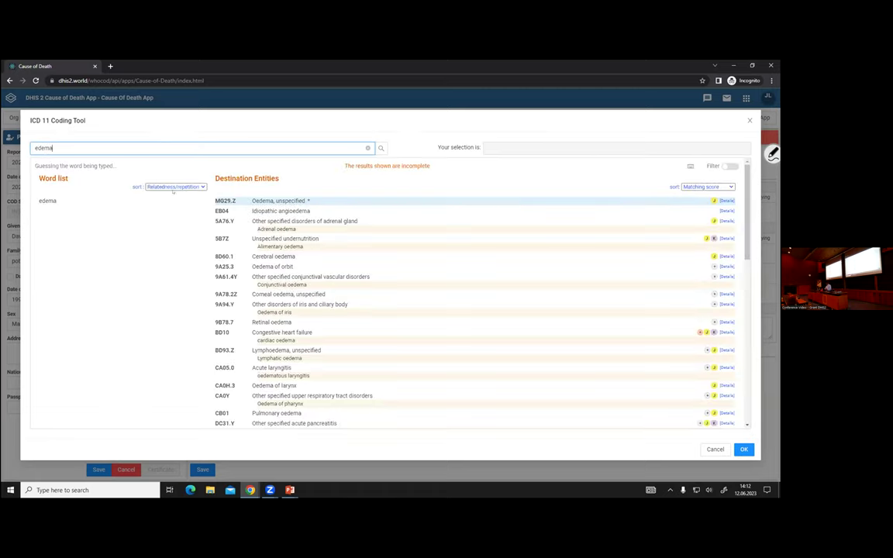
left_click_drag(87, 148, 36, 148)
type("a")
key("BackSpace")
type("ac")
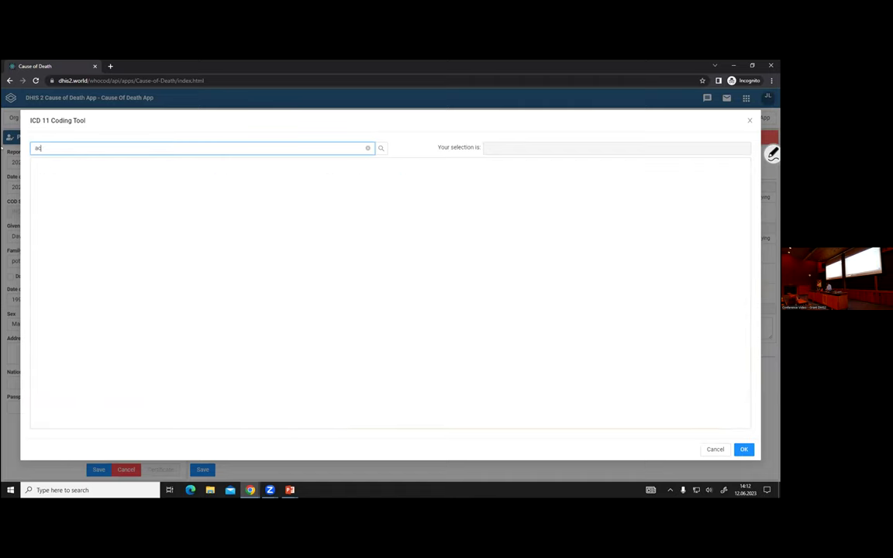
type("ute")
key("BackSpace")
key("BackSpace")
key("BackSpace")
type("u")
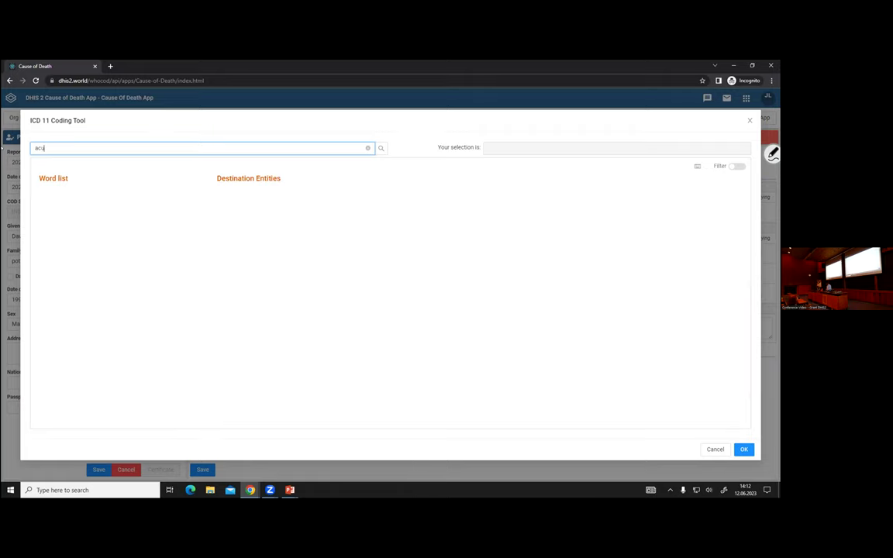
type("te pul")
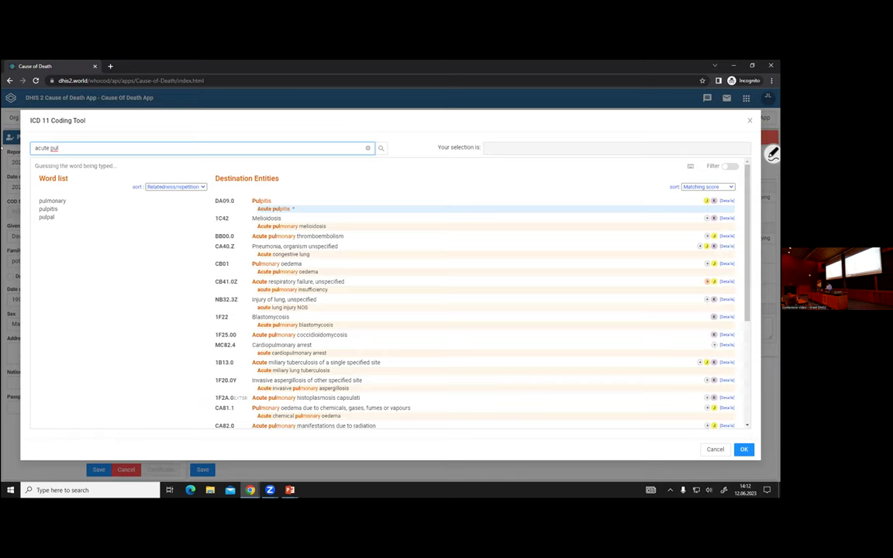
left_click(348, 220)
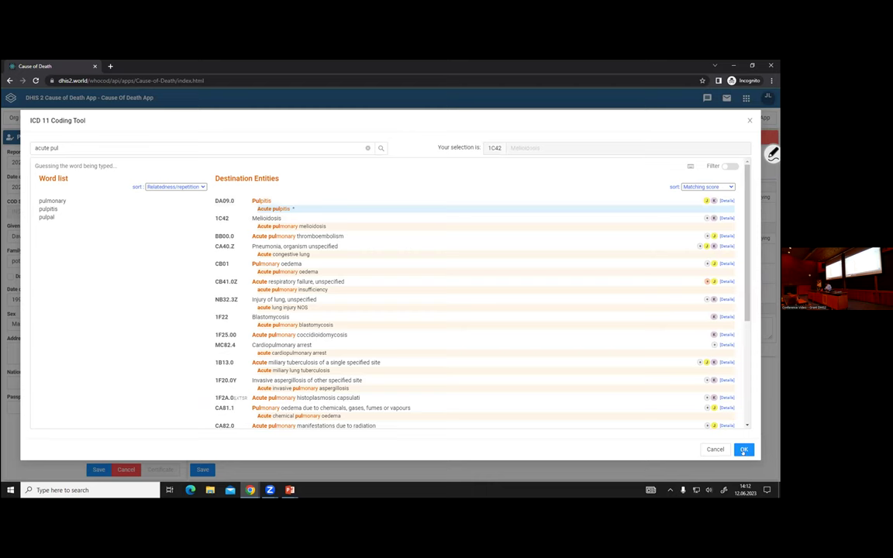
left_click(744, 449)
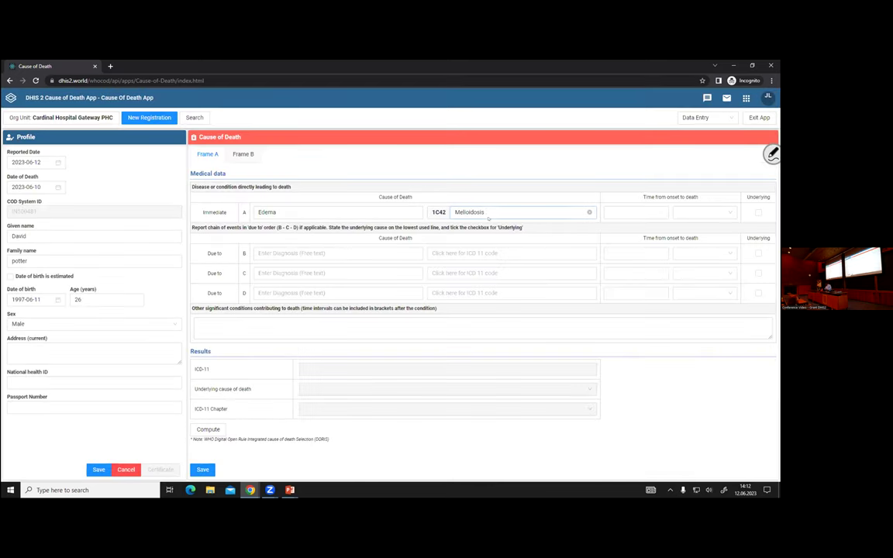
key("BackSpace")
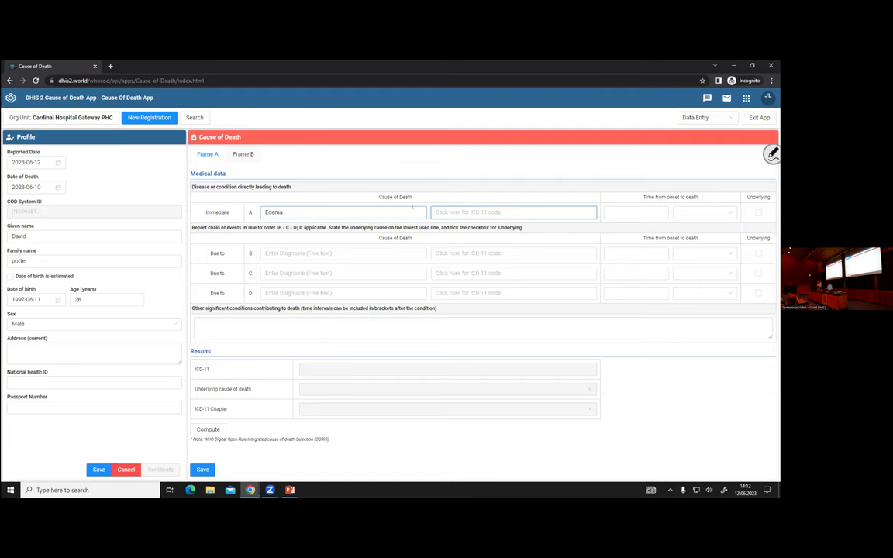
Search the ICD-11 codes for "Acute pulmonary ede" and assign CB01 Pulmonary oedema to line A.
left_click(518, 210)
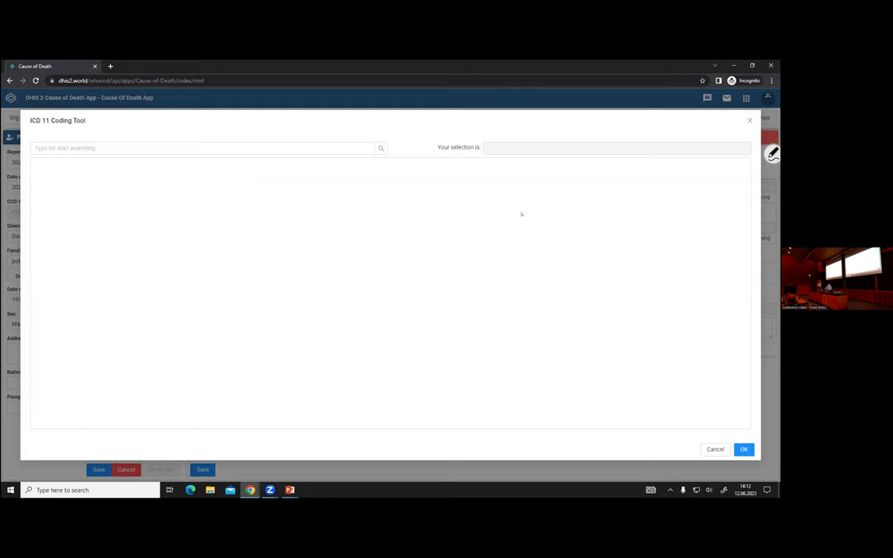
left_click(263, 147)
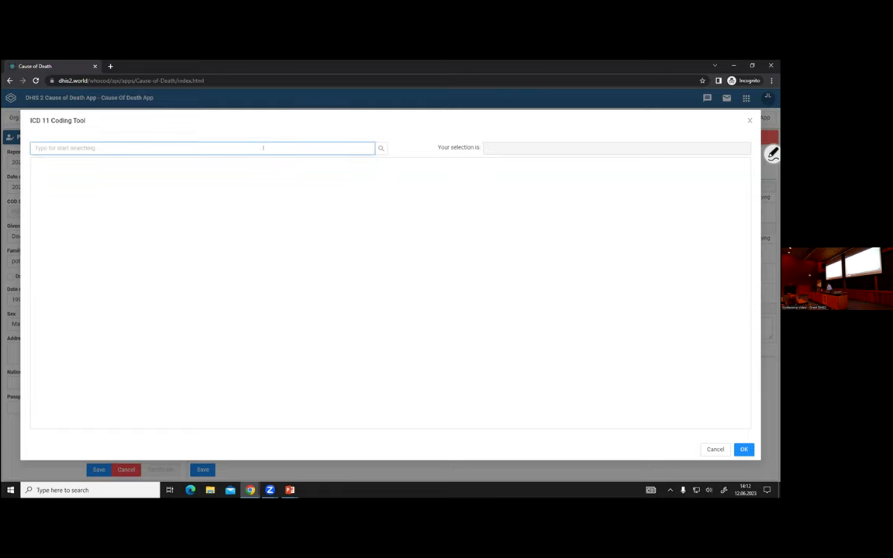
type("Acute p")
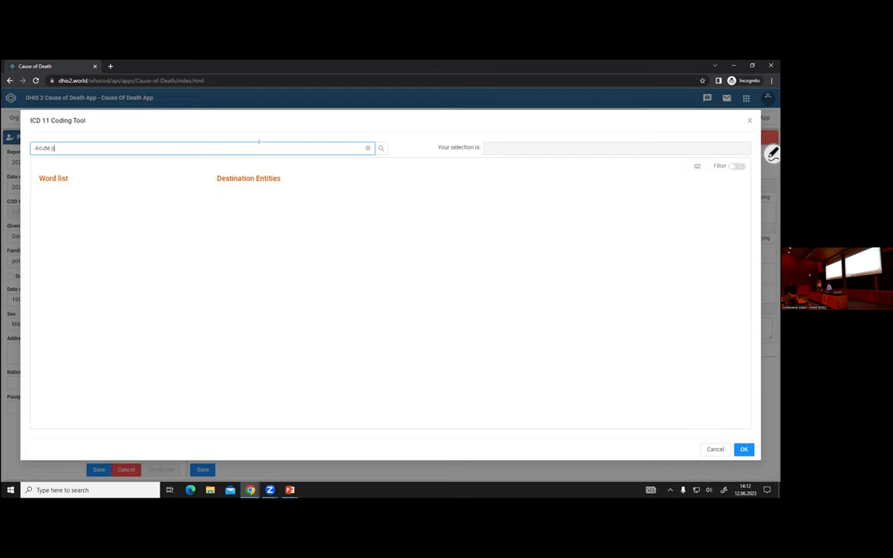
type("ulmonary ede")
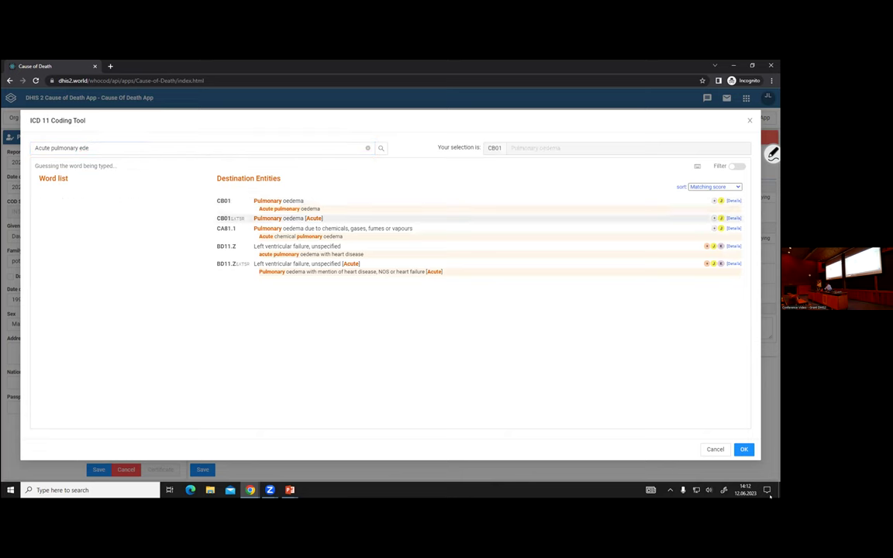
left_click(743, 449)
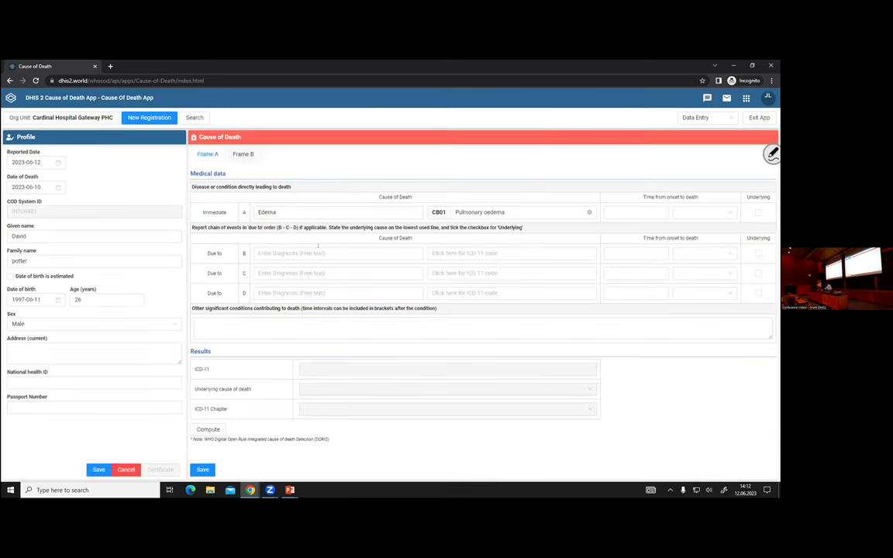
Set the time from onset to death for line A to 5 years.
left_click(641, 212)
type("5")
left_click(696, 211)
left_click(686, 280)
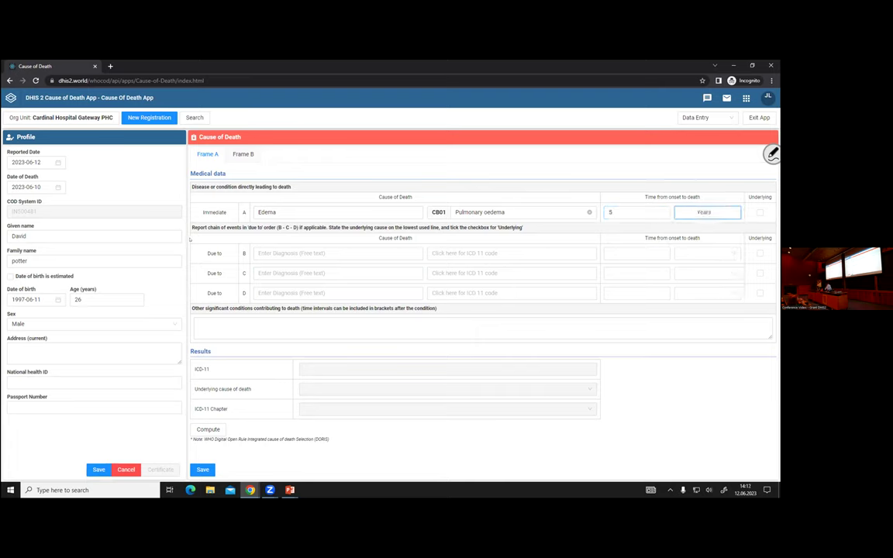
Enter "hypertension" as the line B diagnosis and assign it ICD-11 code BA01 Hypertensive heart disease using the search "hypertension car".
left_click(295, 253)
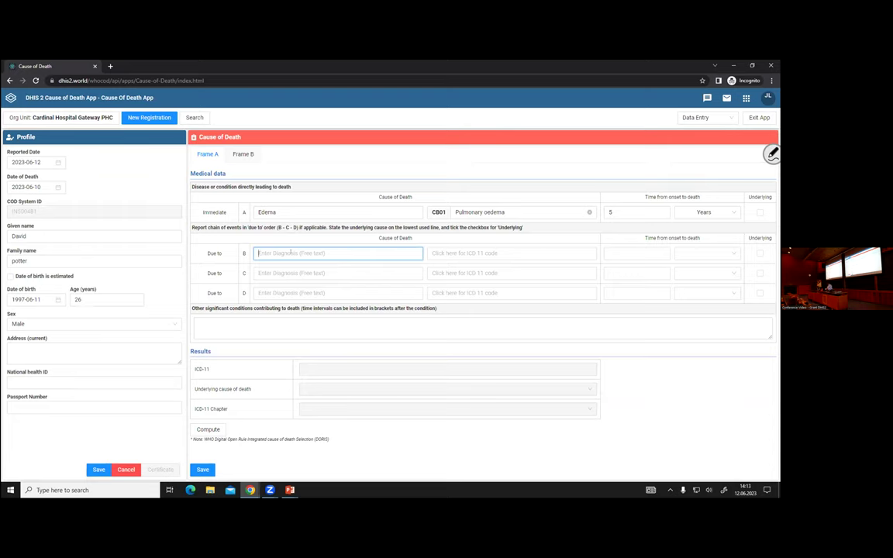
type("hypertension")
left_click(438, 252)
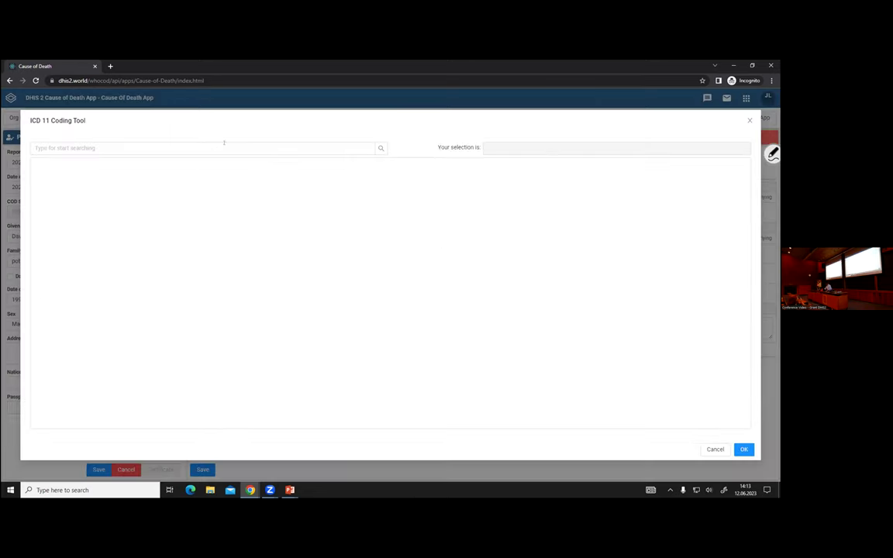
left_click(226, 146)
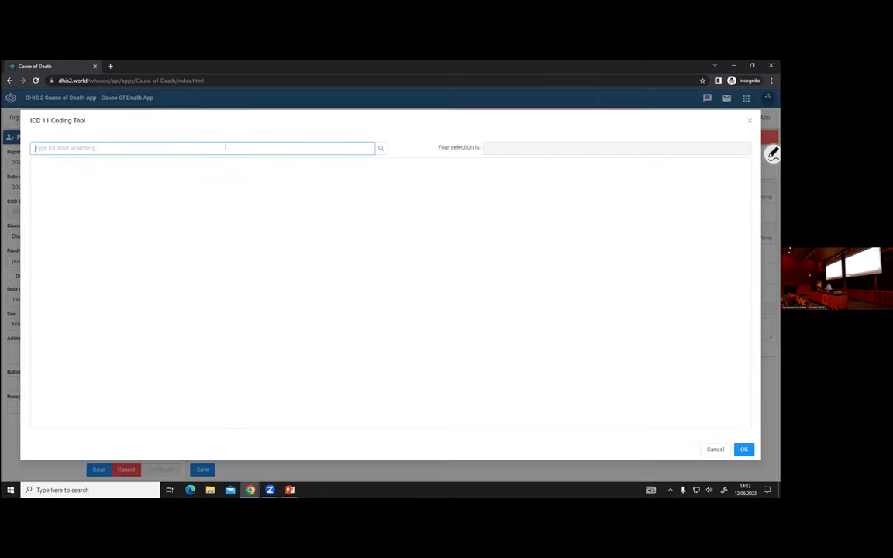
type("hypertension")
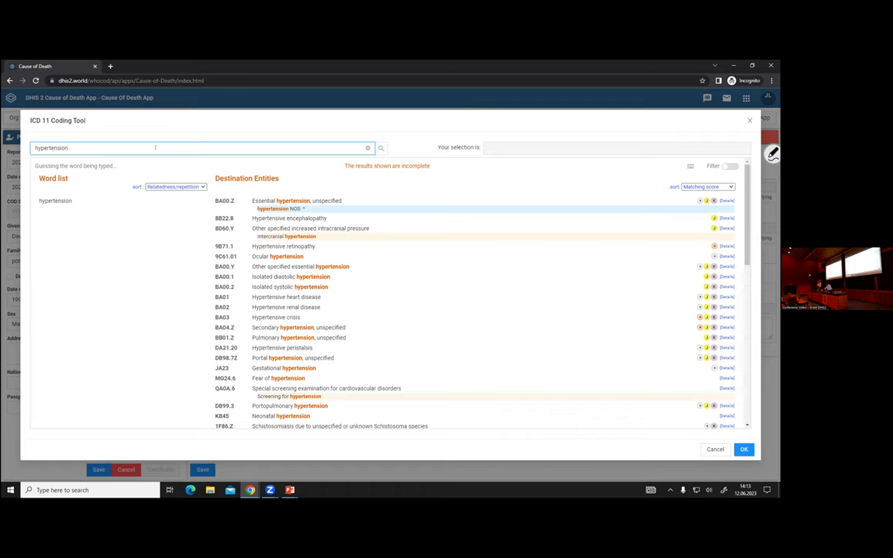
type("car")
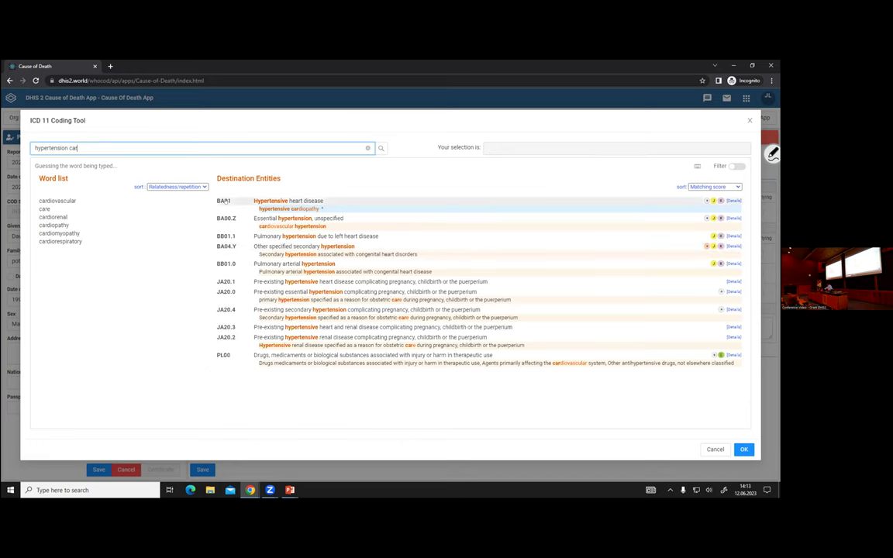
left_click(223, 201)
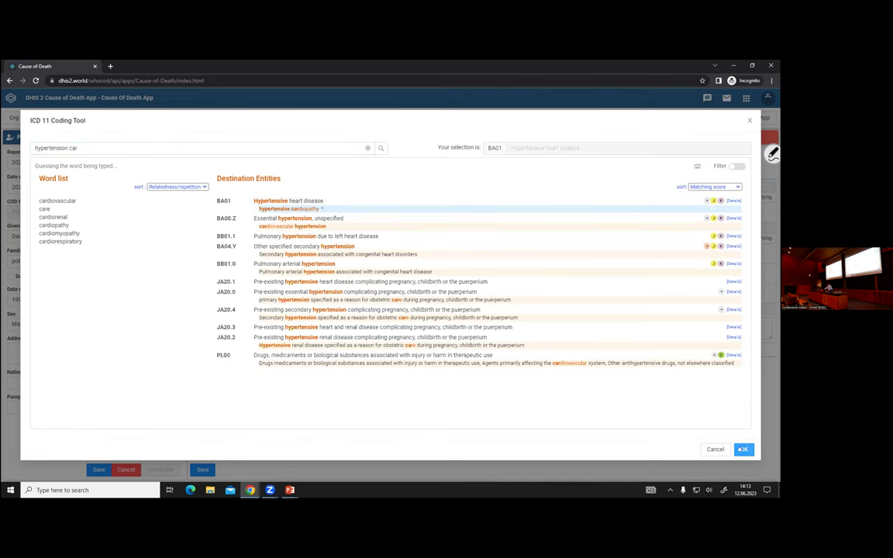
left_click(744, 449)
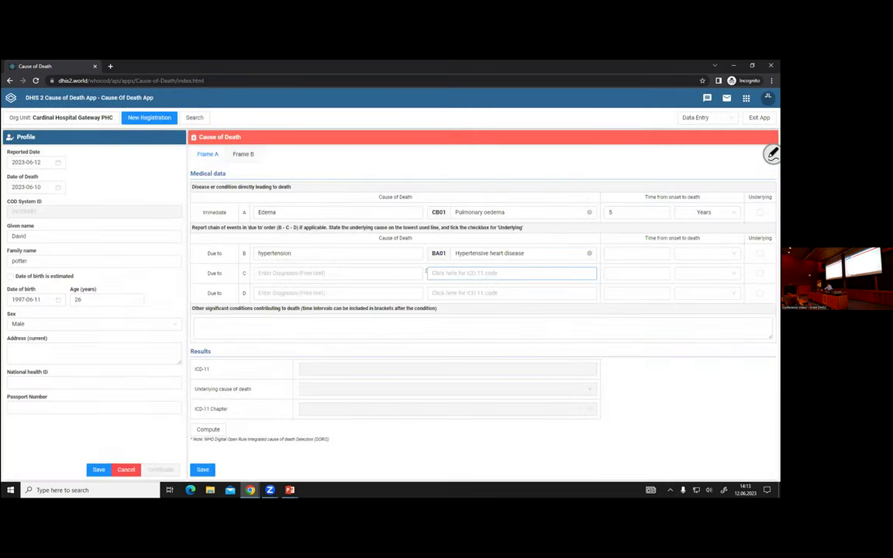
Search the ICD-11 codes for "chronic glo" and assign GB40 Nephritic syndrome to line C.
left_click(485, 273)
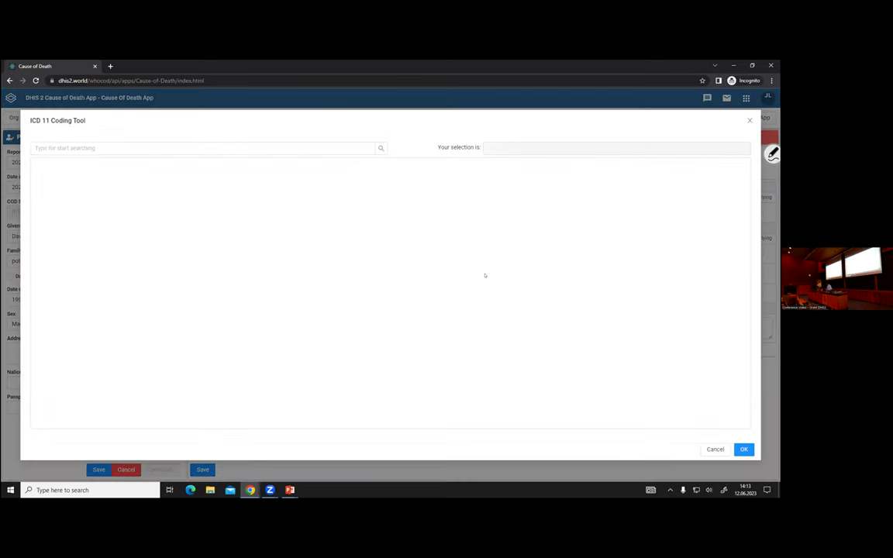
left_click(206, 144)
type("ronic ")
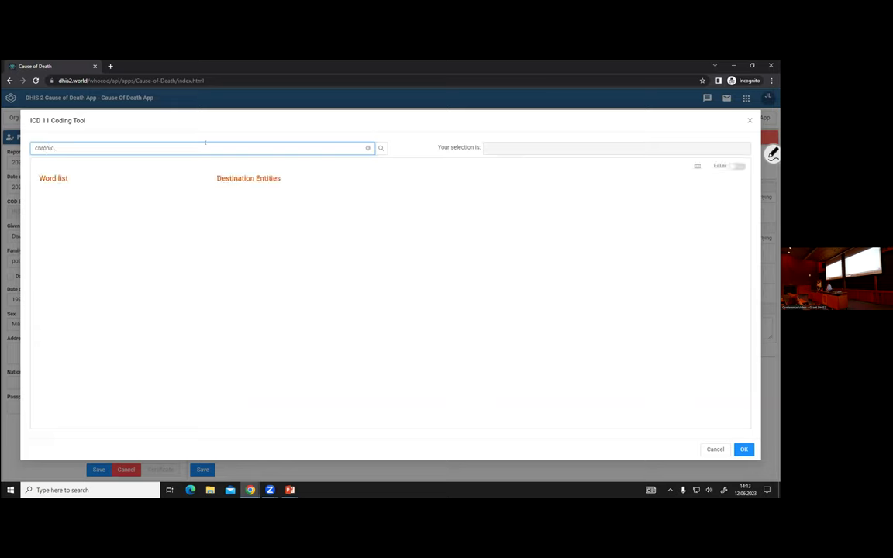
type("go")
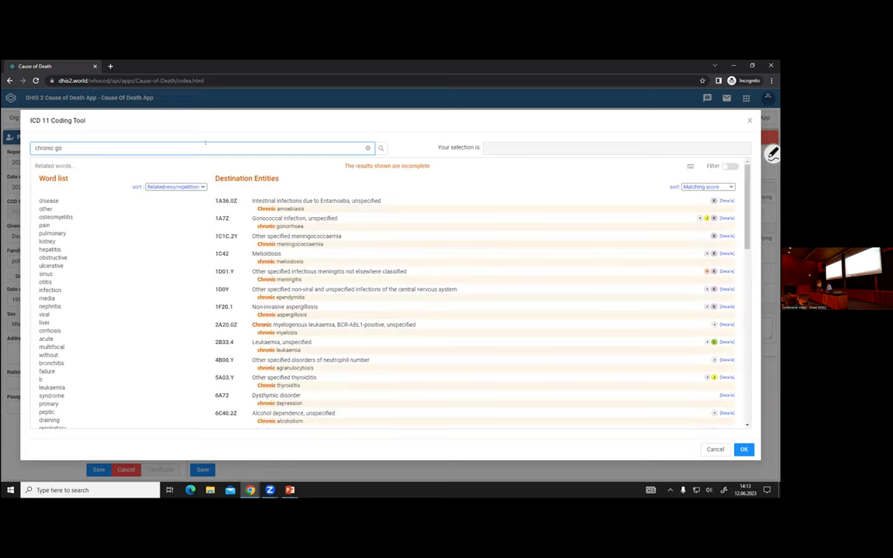
type("lo")
left_click(245, 201)
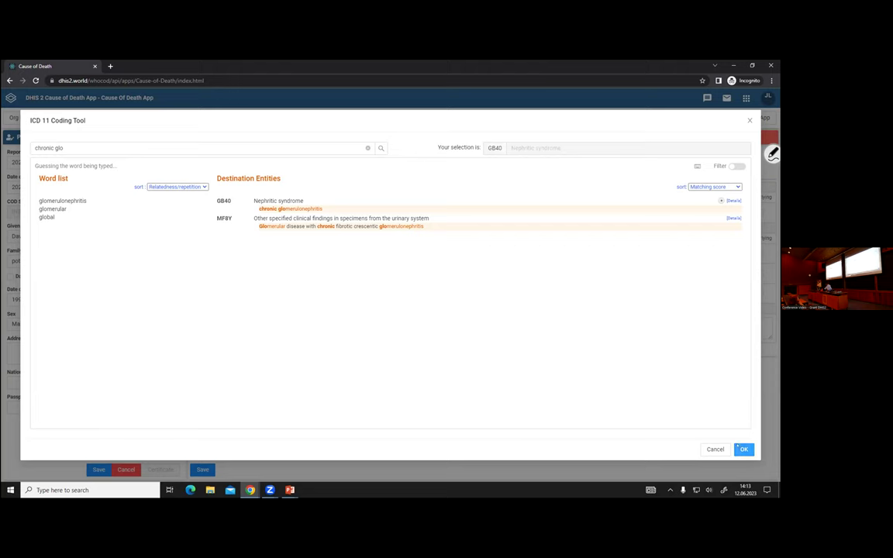
left_click(743, 449)
Set the time from onset to death for lines B and C to 5 years each.
left_click(646, 251)
type("5")
left_click(698, 253)
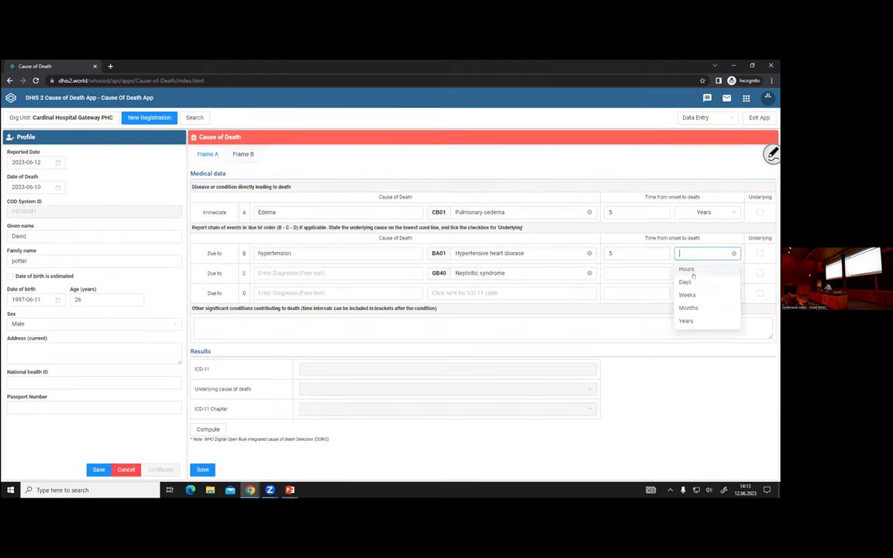
left_click(687, 320)
left_click(635, 272)
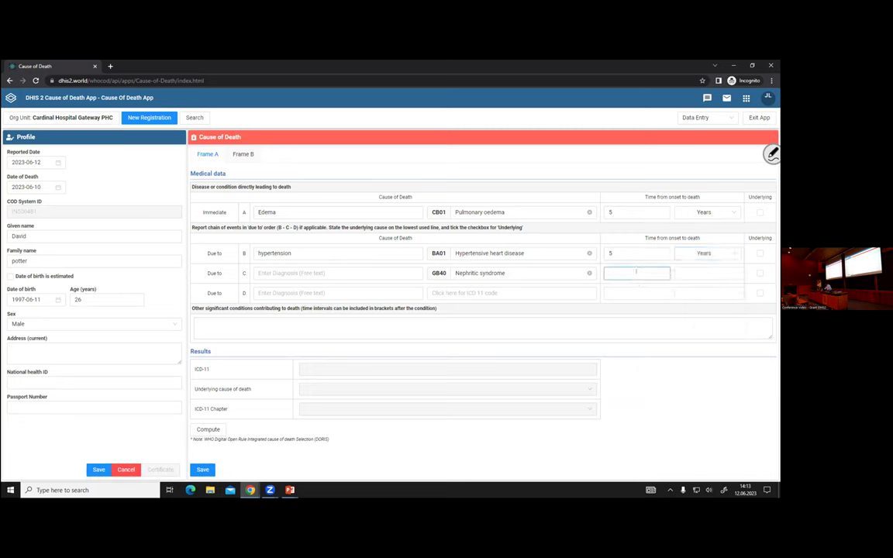
left_click(682, 273)
left_click(689, 339)
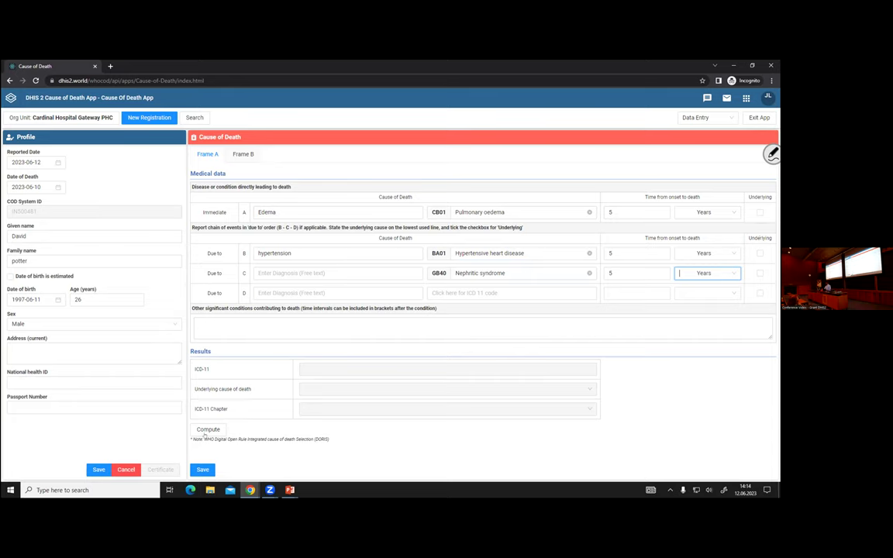
Compute the underlying cause of death and review the full report of the selection rules.
left_click(206, 430)
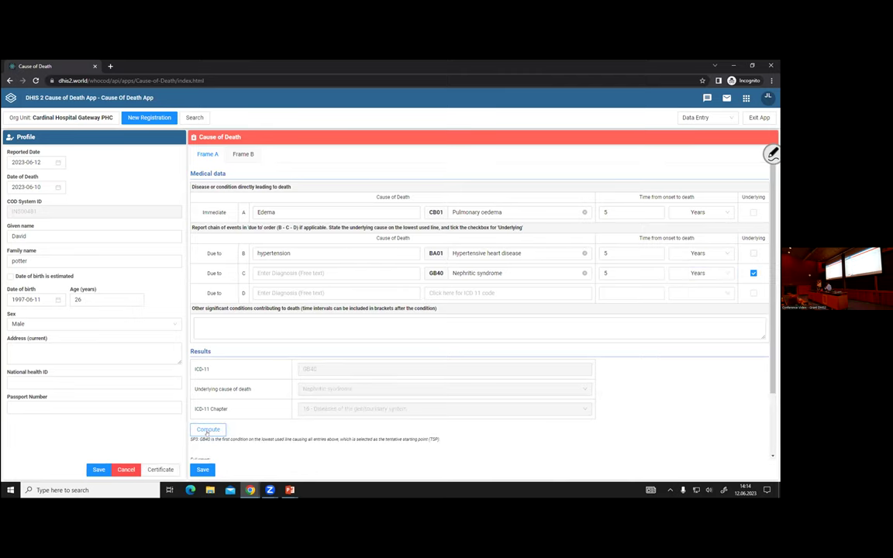
scroll(274, 412, "down", 2)
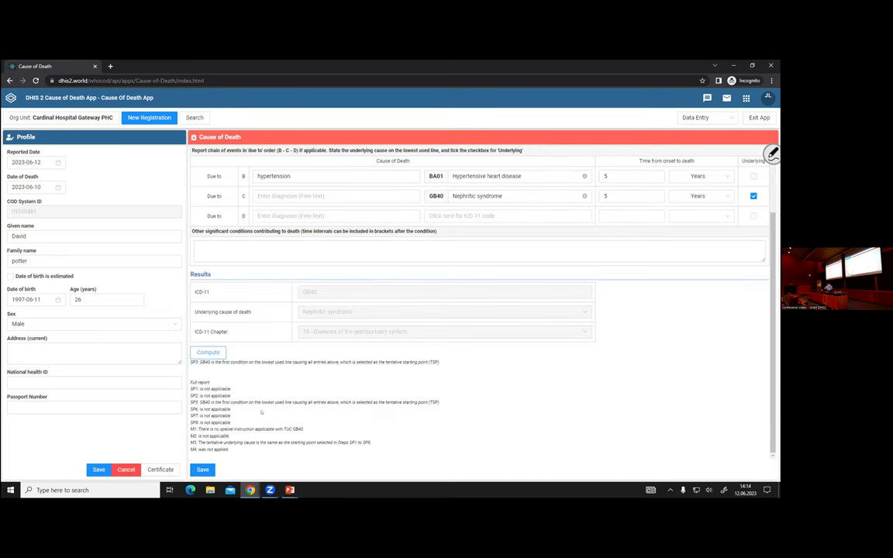
left_click_drag(200, 382, 238, 459)
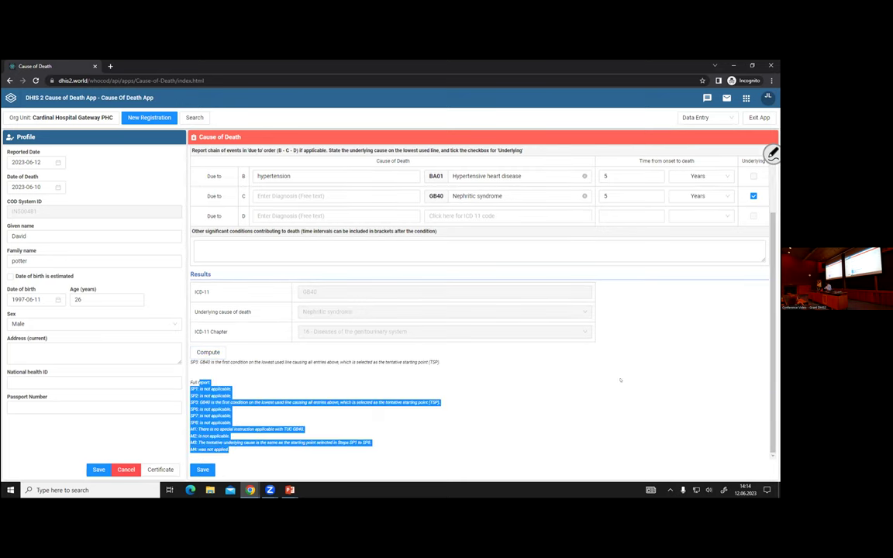
scroll(620, 379, "up", 2)
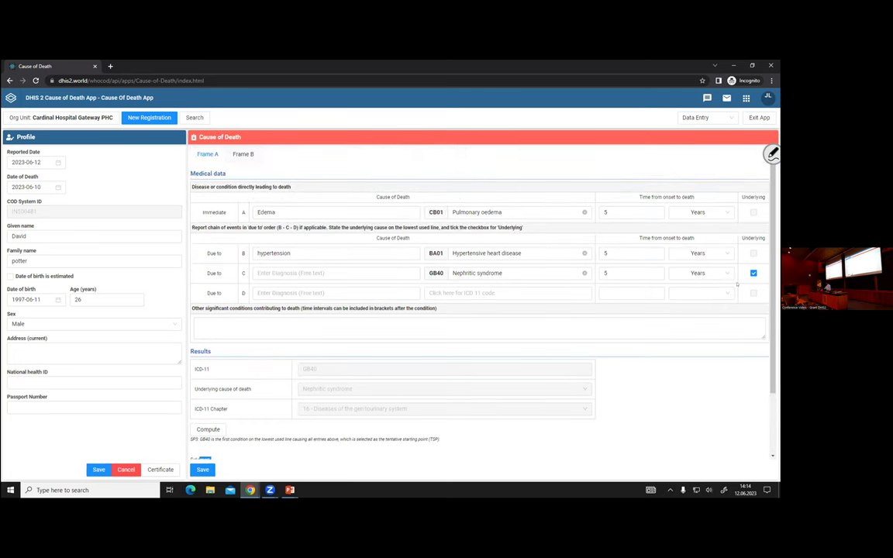
scroll(322, 355, "down", 2)
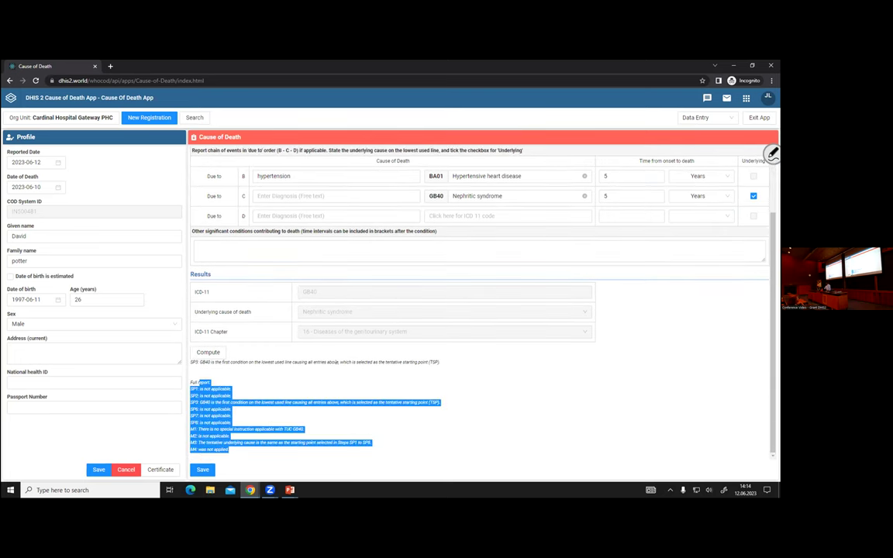
scroll(314, 295, "up", 2)
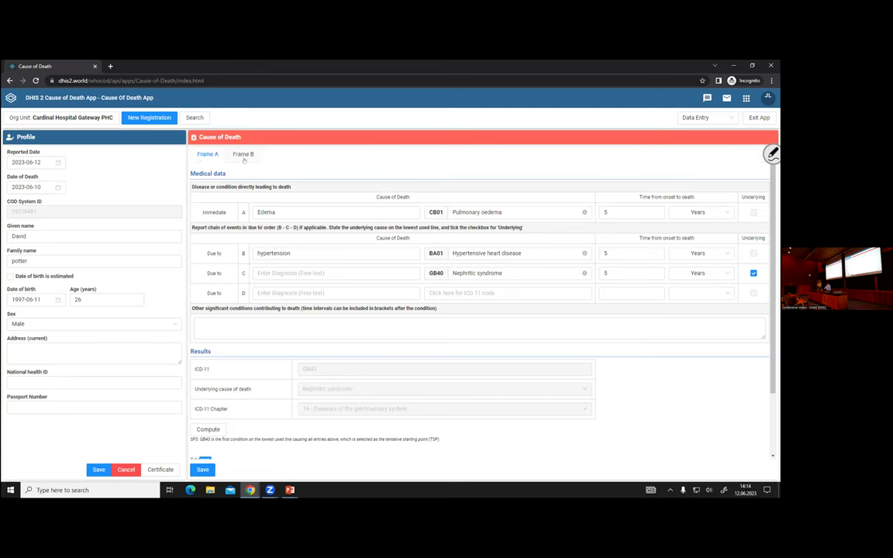
Look over the surgery and manner of death section in Frame B, save the cause of death data, and return to Frame A.
left_click(243, 154)
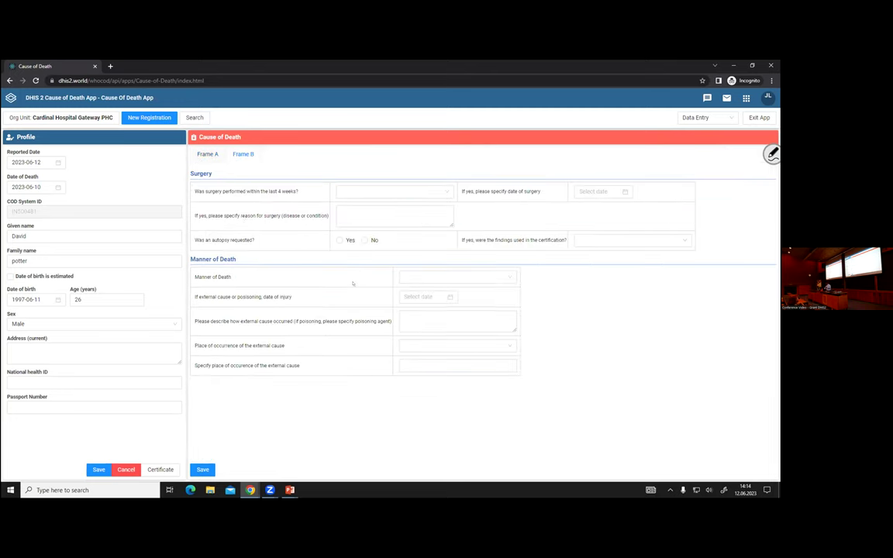
left_click(202, 470)
left_click(207, 154)
Generate the Medical Certificate of Cause of Death, review it down to the certificate date, and close it.
left_click(161, 470)
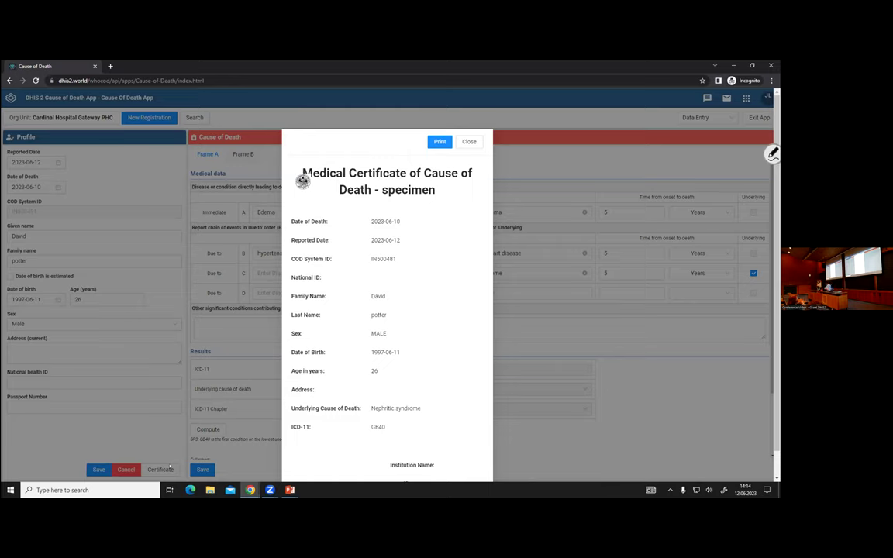
scroll(383, 385, "down", 1)
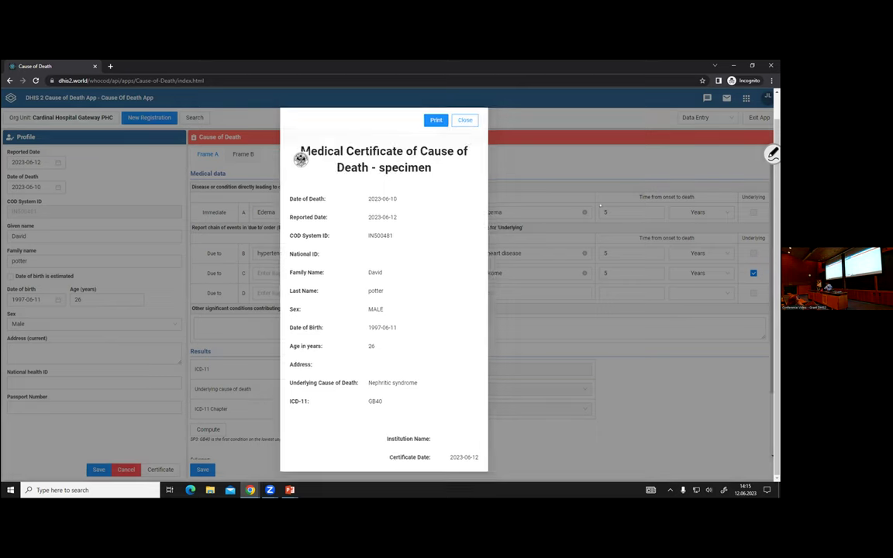
left_click(470, 116)
Open the Dashboard and examine the 2021 charts for mortality from broad causes of death.
left_click(701, 117)
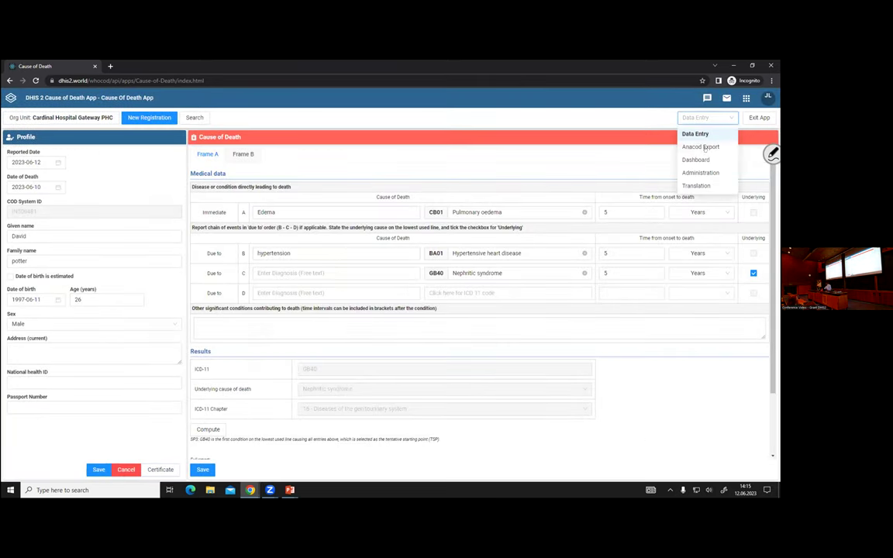
left_click(695, 159)
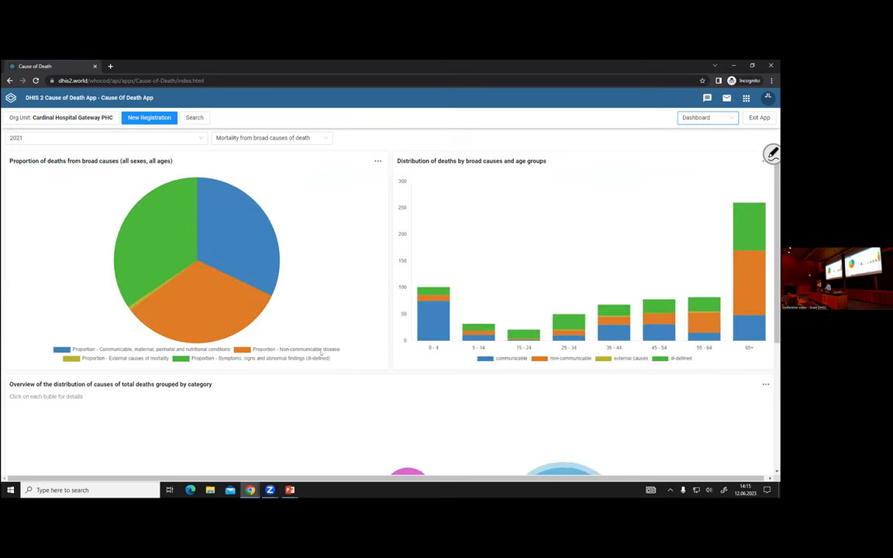
scroll(326, 365, "down", 2)
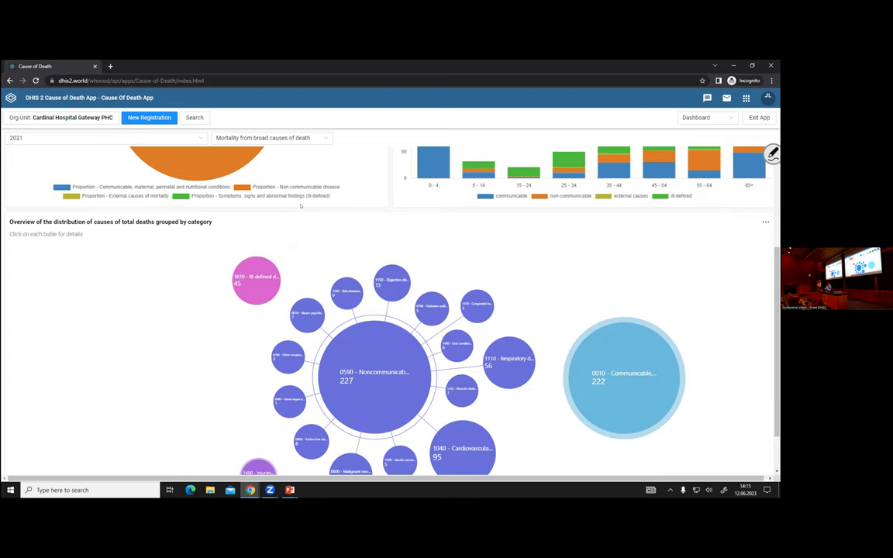
scroll(301, 205, "up", 2)
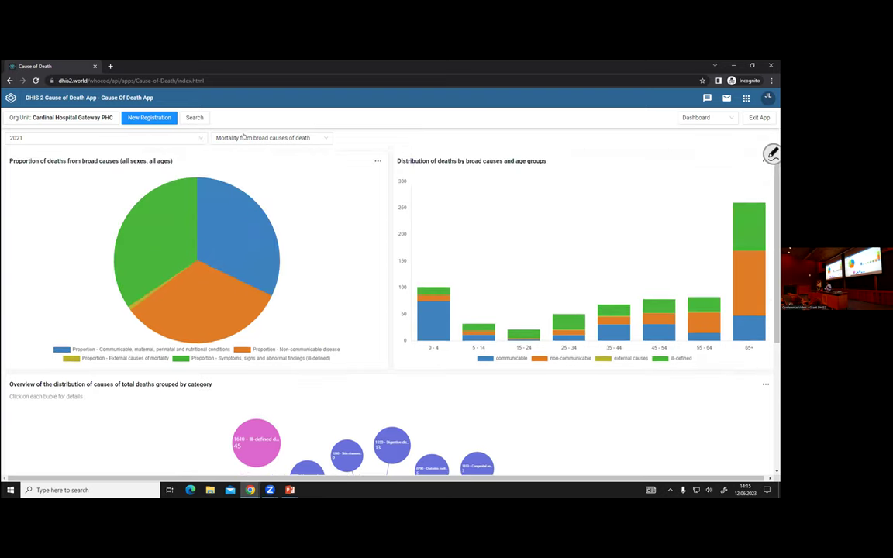
Show the Mortality by cause, age and sex dashboard, remove Breast cancer from its causes, and browse the other selectable causes.
left_click(258, 138)
left_click(255, 166)
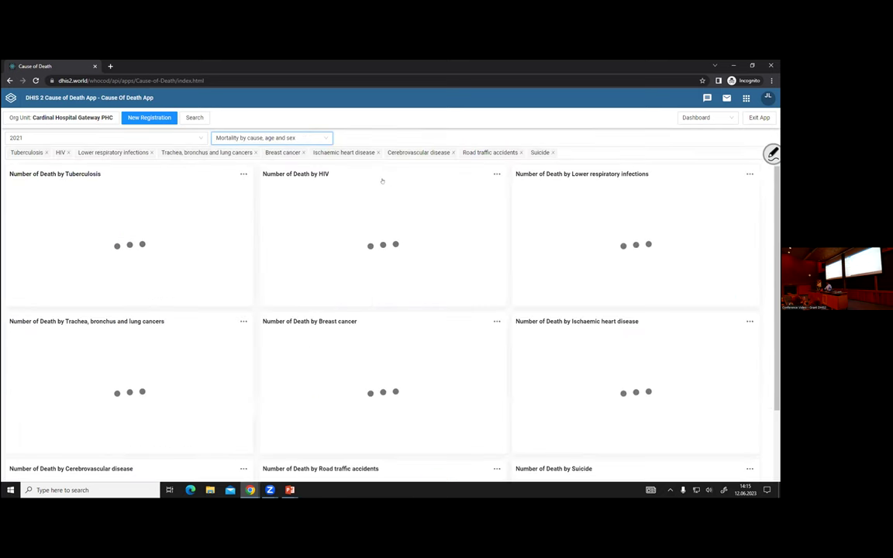
scroll(306, 163, "down", 1)
left_click(303, 153)
scroll(261, 144, "up", 1)
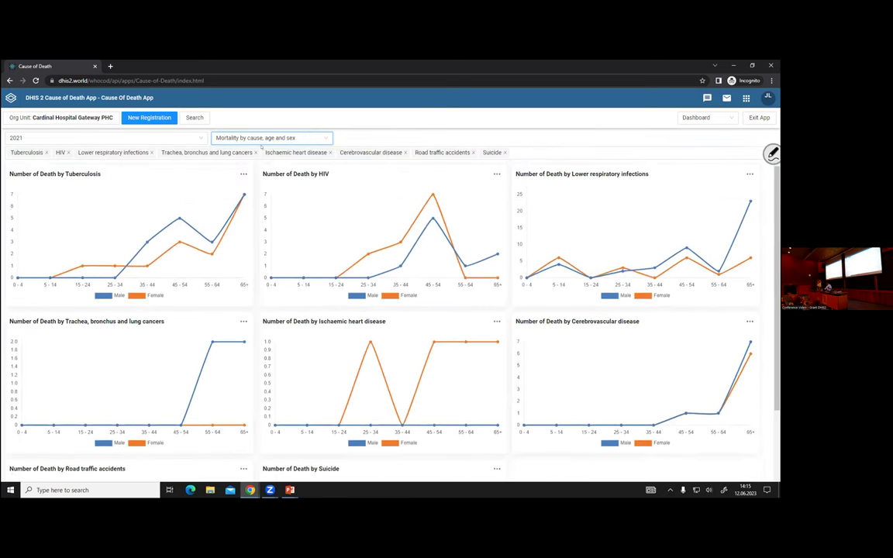
left_click(542, 155)
scroll(364, 220, "down", 3)
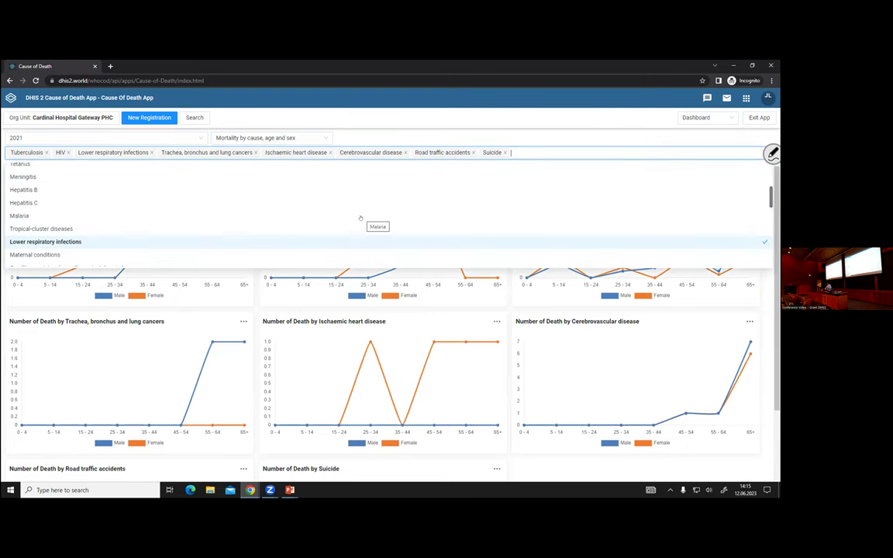
scroll(361, 219, "up", 4)
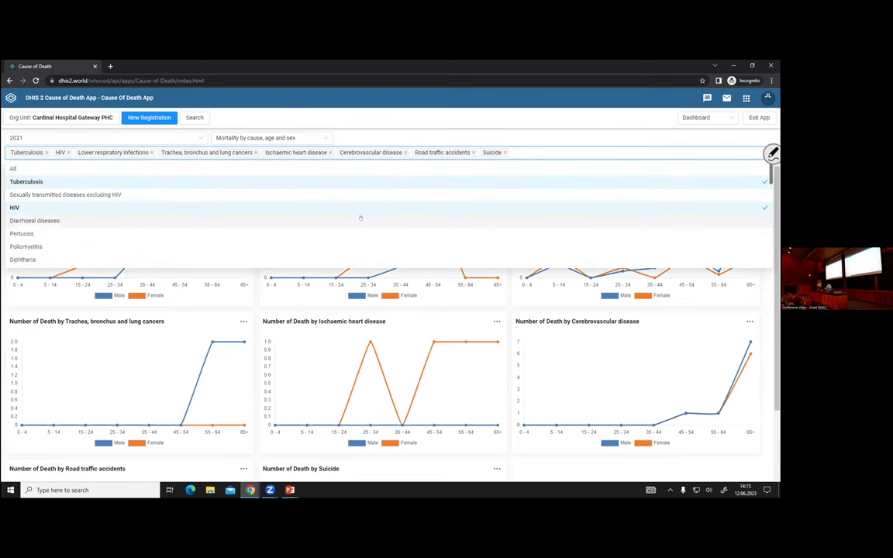
View the dashboards for Mortality from NCDs, Most frequent cause of death, and Deaths by ICD-11 Chapter.
left_click(264, 137)
left_click(233, 178)
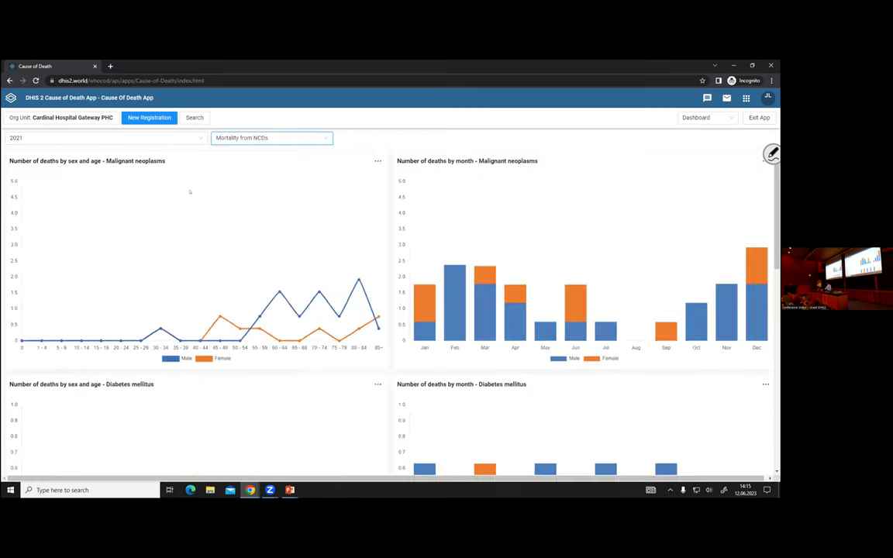
left_click(268, 138)
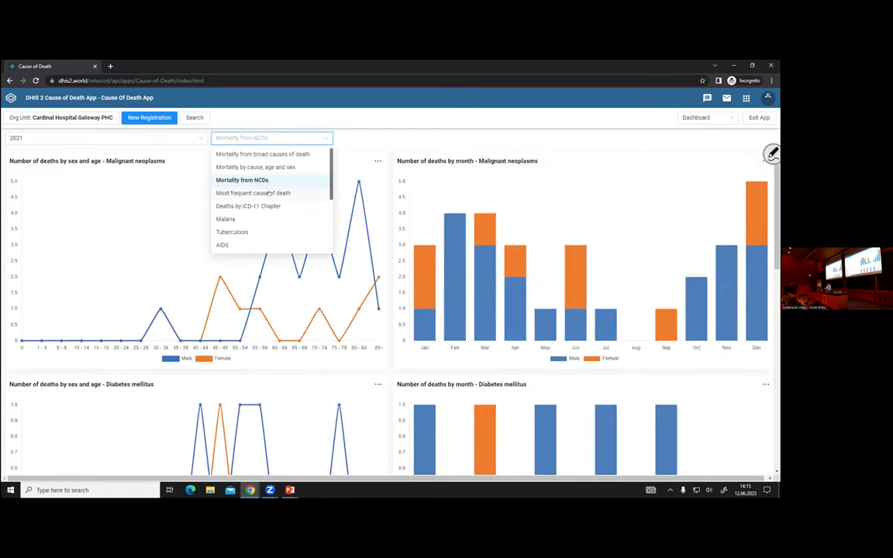
left_click(268, 193)
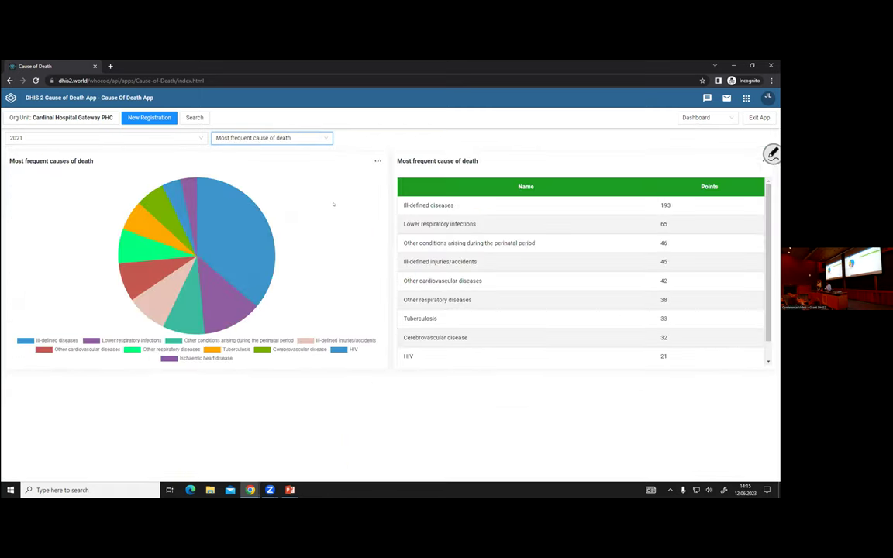
left_click(232, 138)
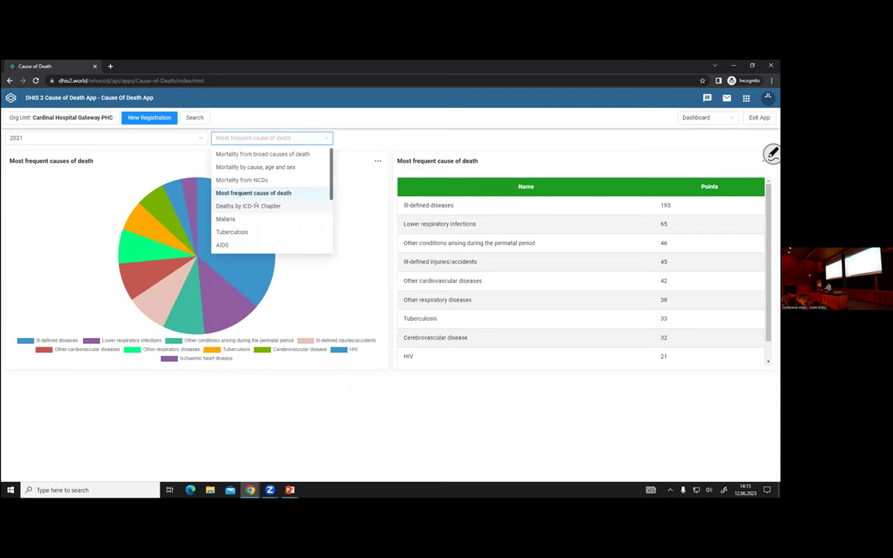
left_click(255, 205)
Show the Malaria - TB - AIDS dashboard and examine all of its charts.
left_click(267, 138)
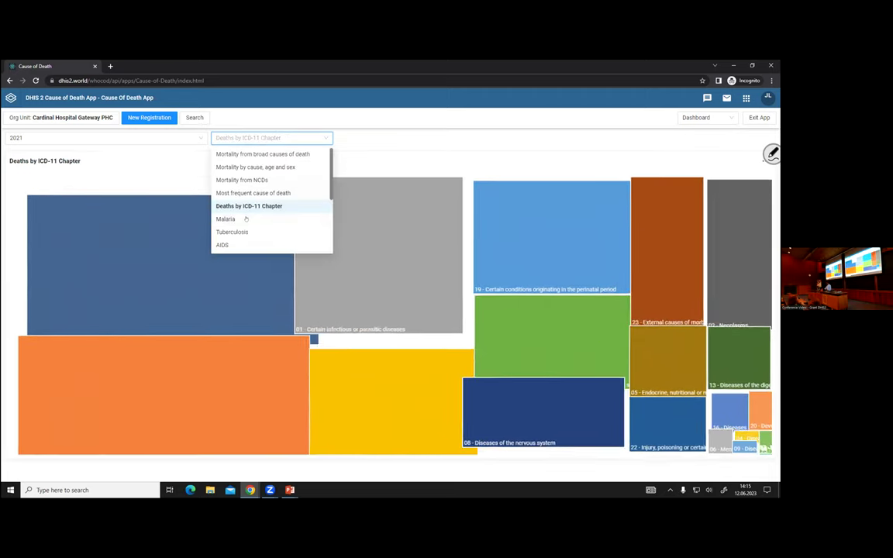
scroll(245, 217, "down", 1)
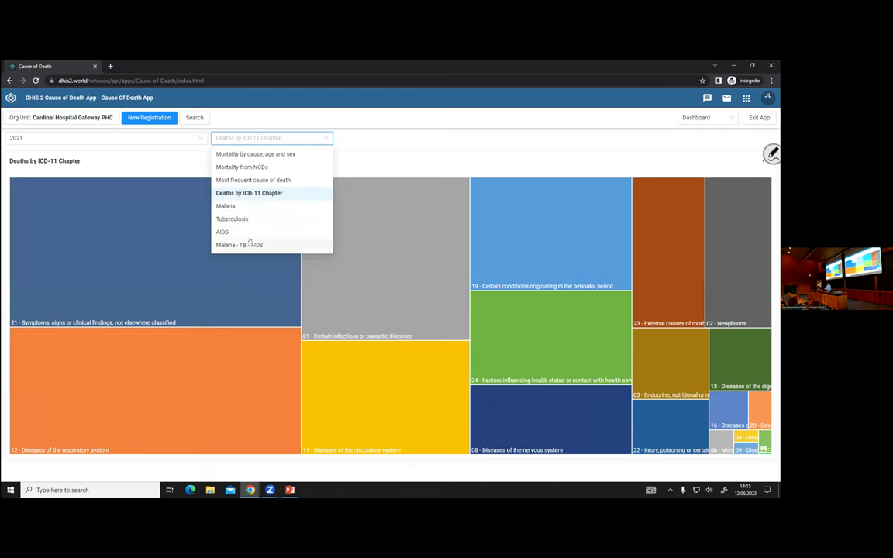
left_click(244, 245)
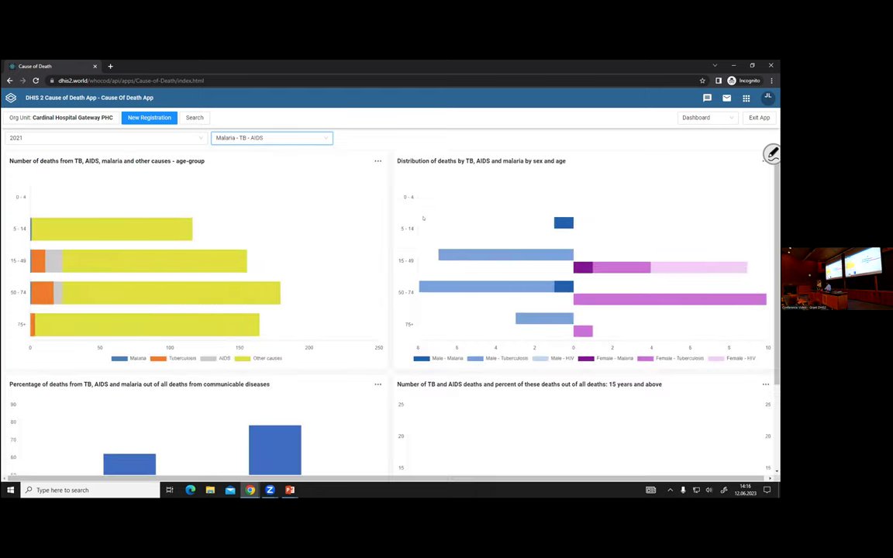
scroll(423, 219, "down", 3)
scroll(442, 185, "up", 3)
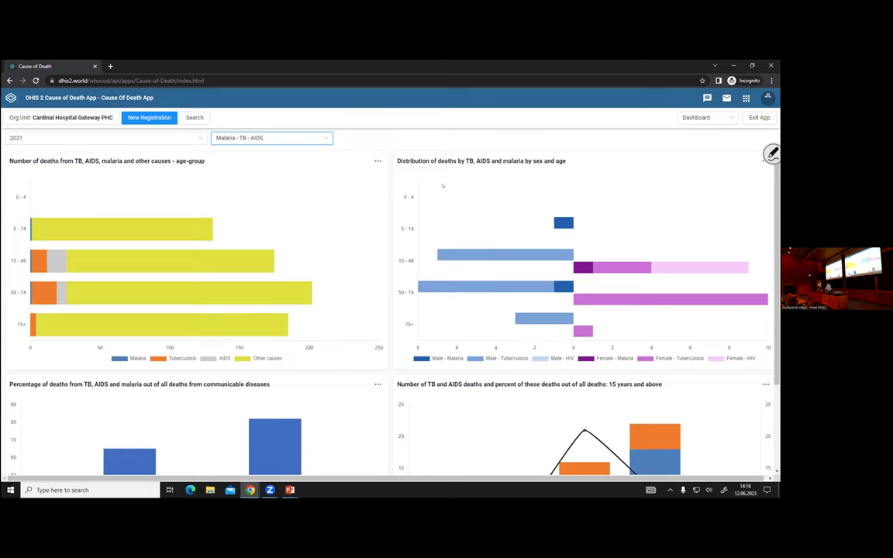
Open the Administration page and save the attributes configuration with National health ID and Passport Number as selected attributes.
left_click(698, 118)
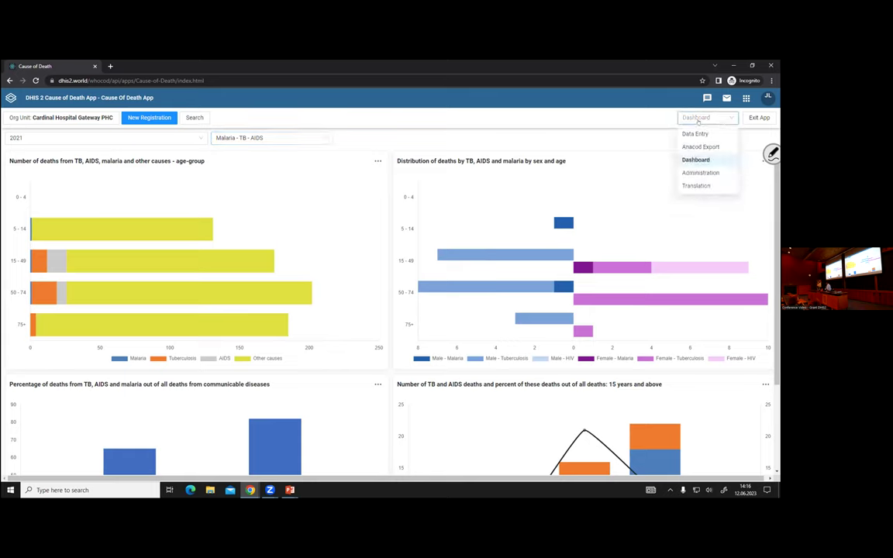
left_click(706, 172)
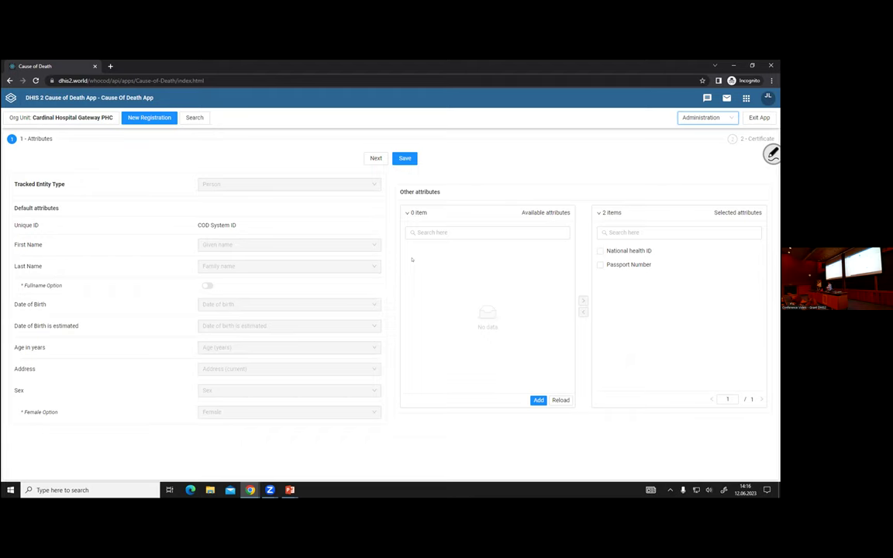
left_click(405, 159)
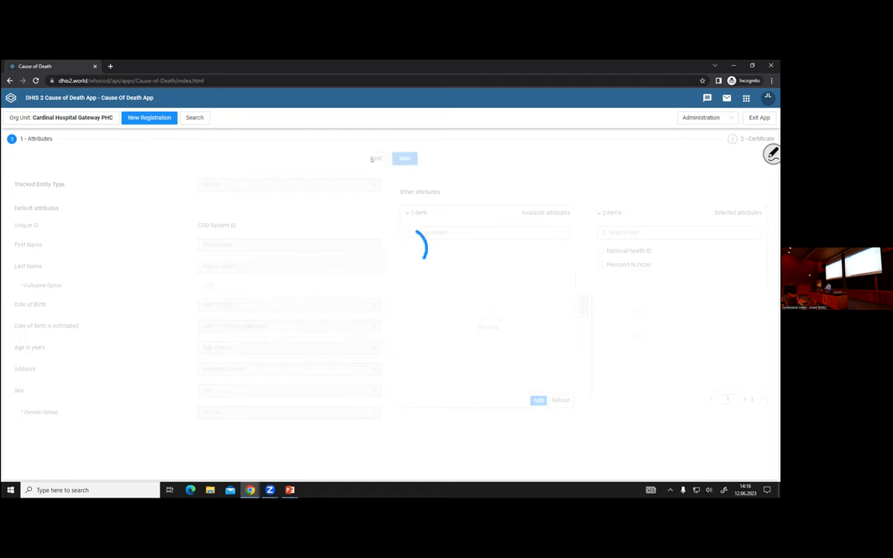
Open the Certificate configuration, review the default certificate's body items, footer items and preview, and show the Custom certificate section.
left_click(375, 159)
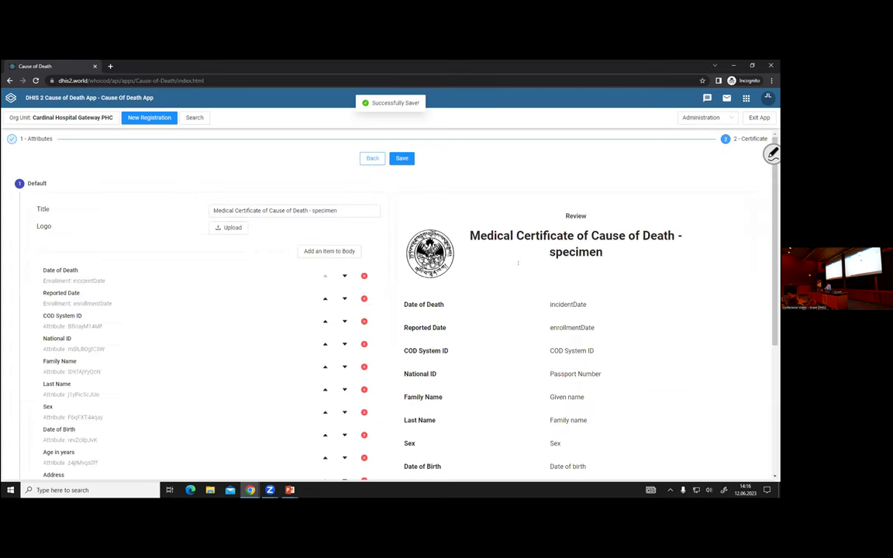
scroll(484, 392, "down", 5)
scroll(484, 393, "up", 5)
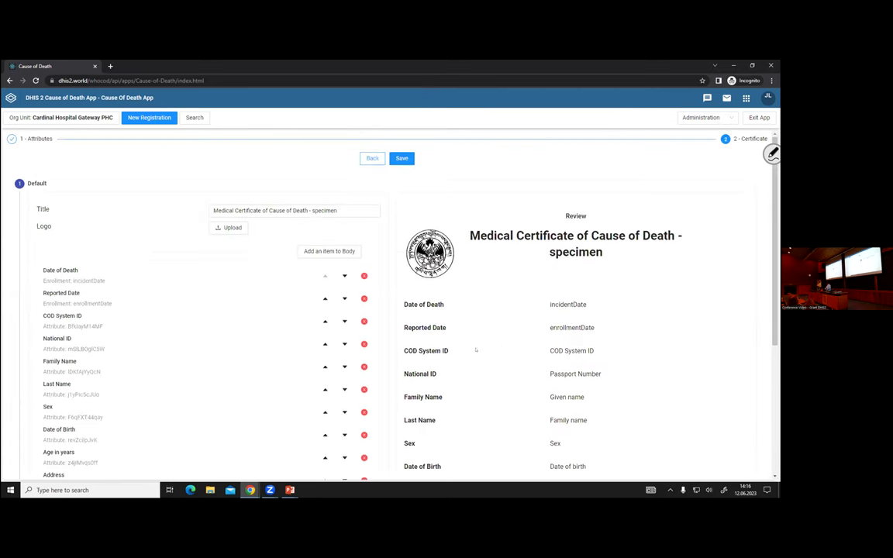
scroll(586, 310, "down", 1)
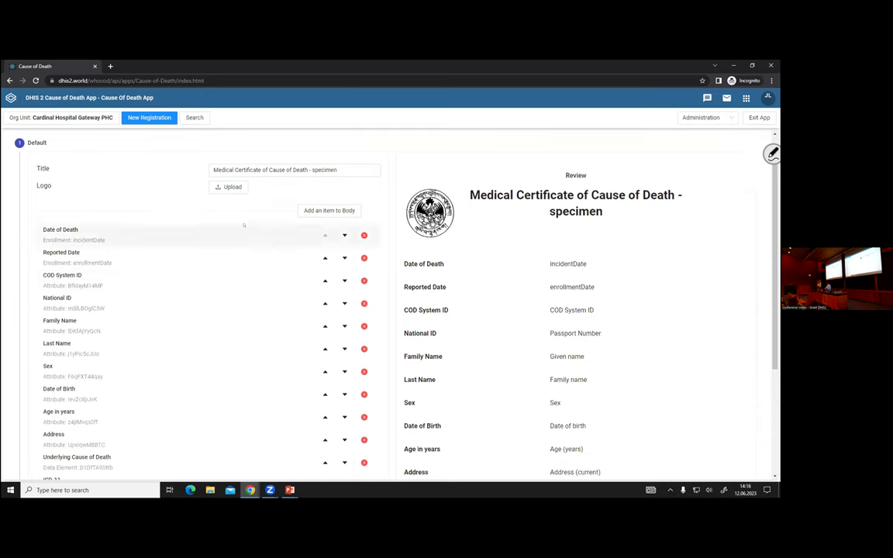
scroll(259, 247, "down", 3)
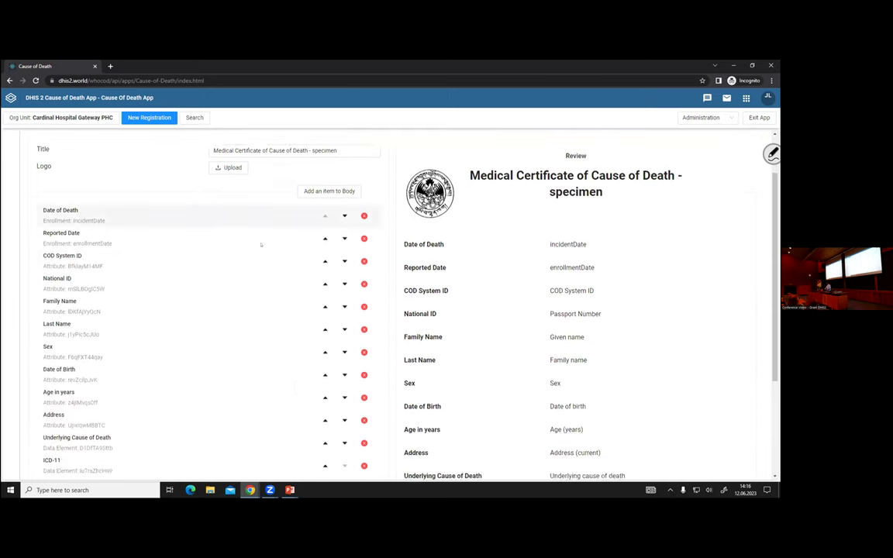
scroll(248, 299, "up", 5)
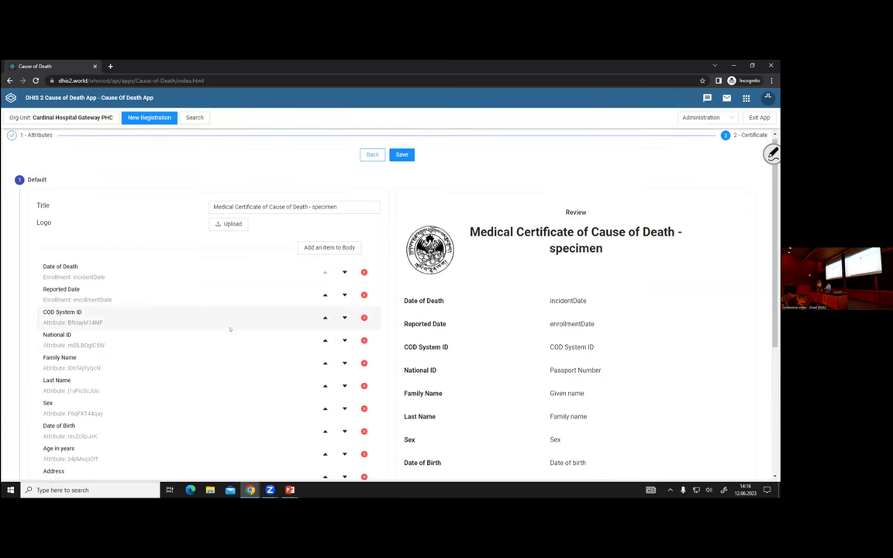
scroll(230, 330, "down", 1)
scroll(307, 269, "down", 4)
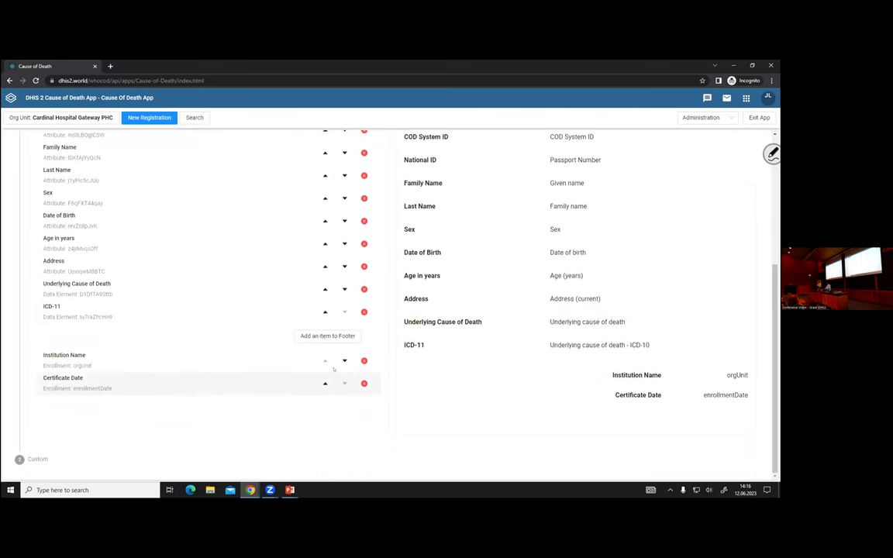
scroll(329, 374, "up", 5)
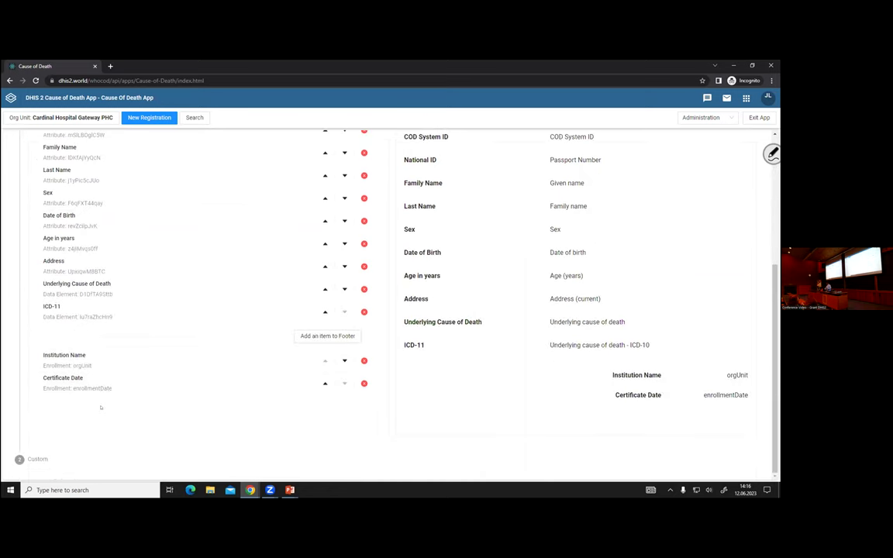
left_click(35, 468)
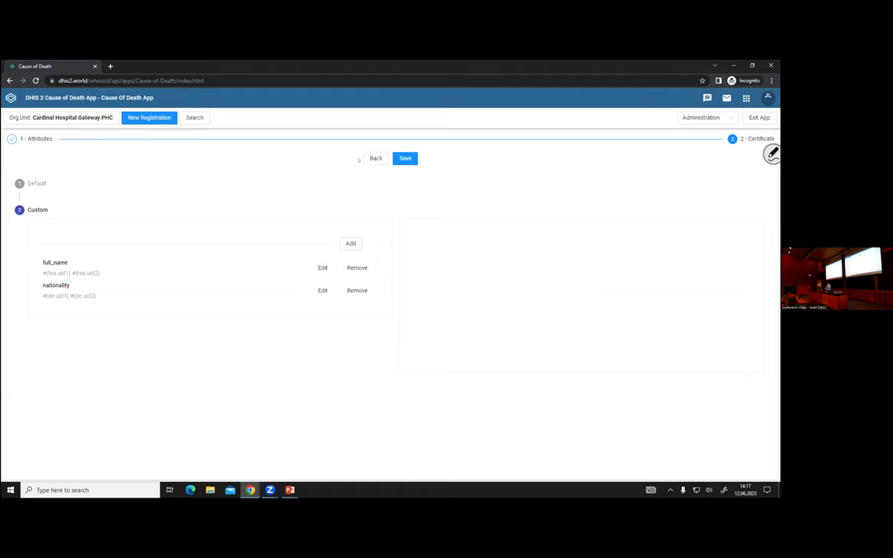
Leave the certificate configuration, open the Translation page and add Arabic (Iraq) as a translation language.
left_click(375, 158)
left_click(729, 117)
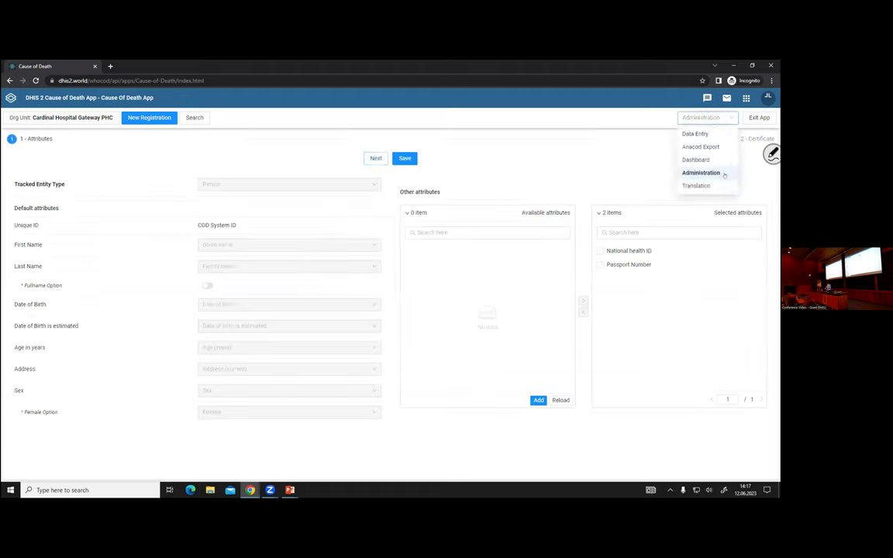
left_click(647, 174)
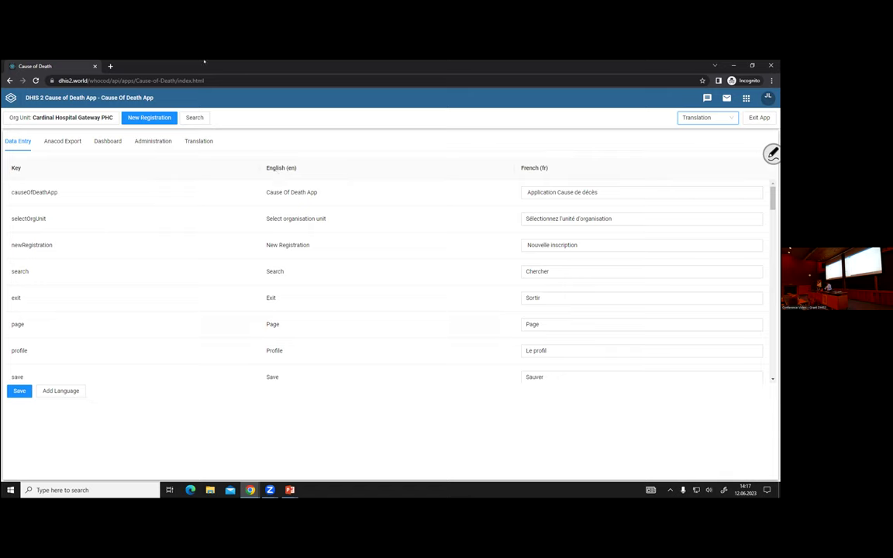
left_click(62, 391)
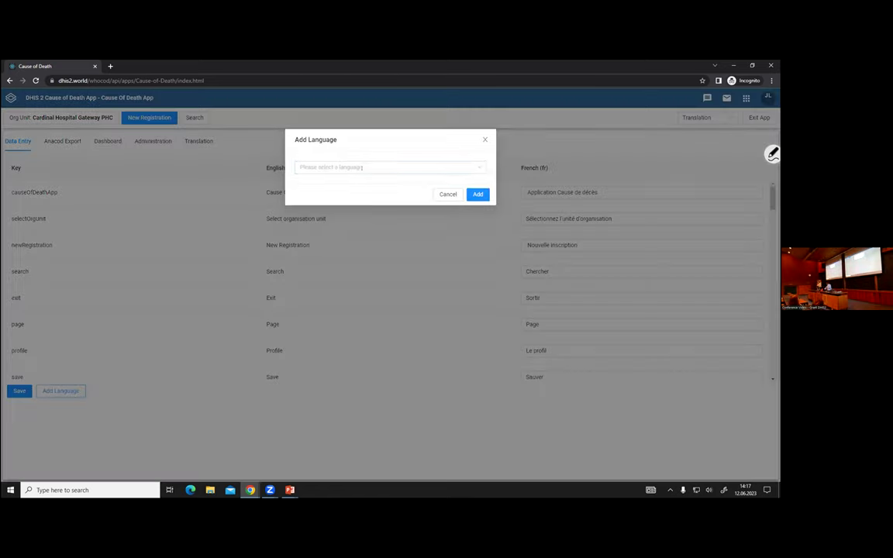
left_click(361, 166)
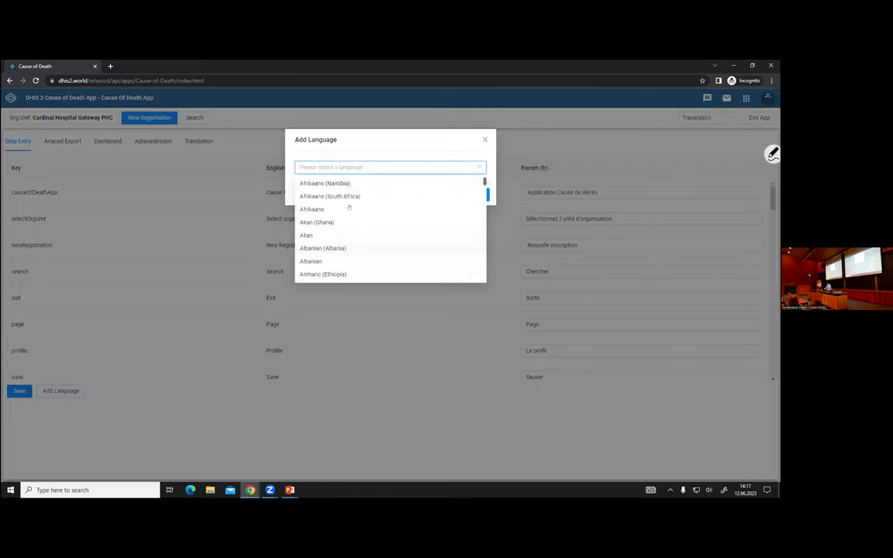
scroll(329, 250, "down", 2)
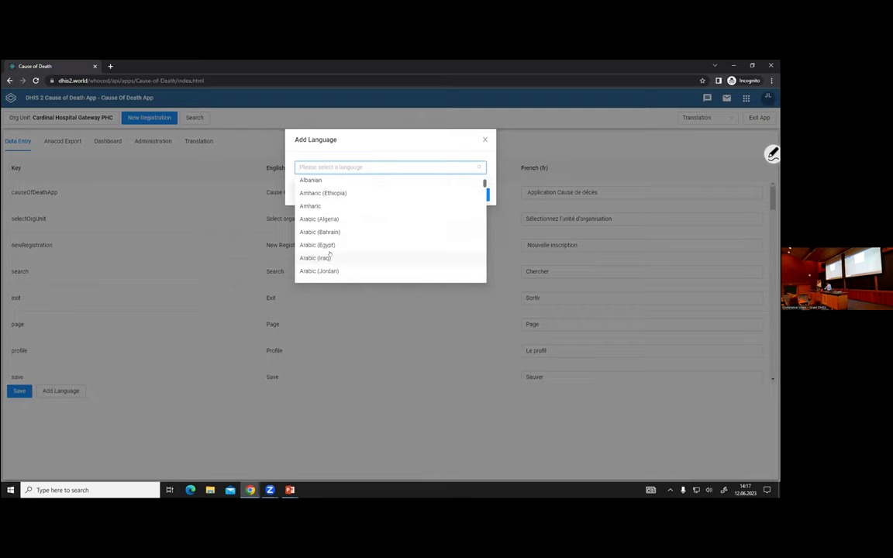
left_click(314, 258)
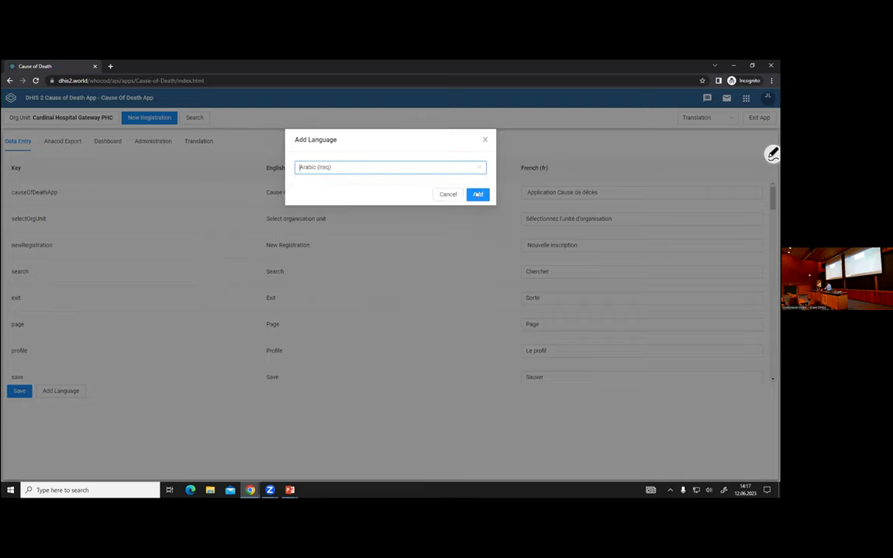
left_click(477, 193)
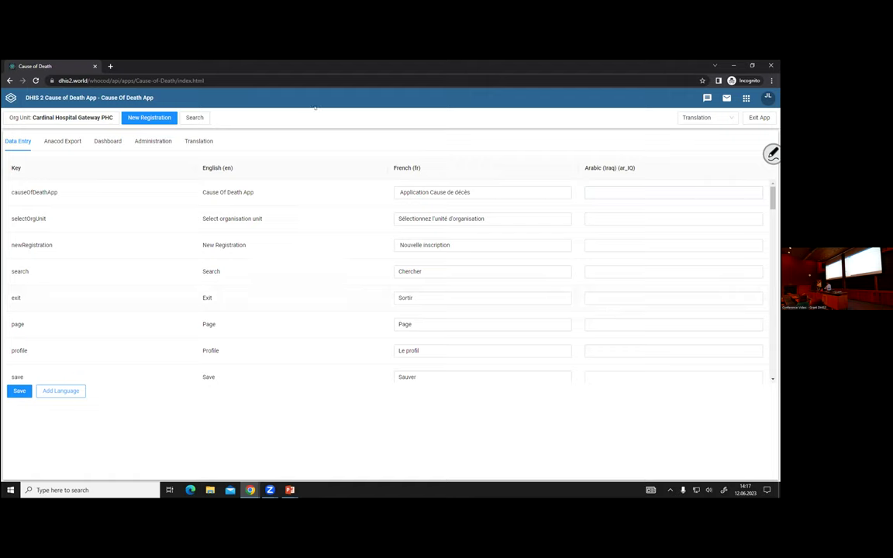
Open the Anacod Export page and select 2021 as the export year.
left_click(702, 118)
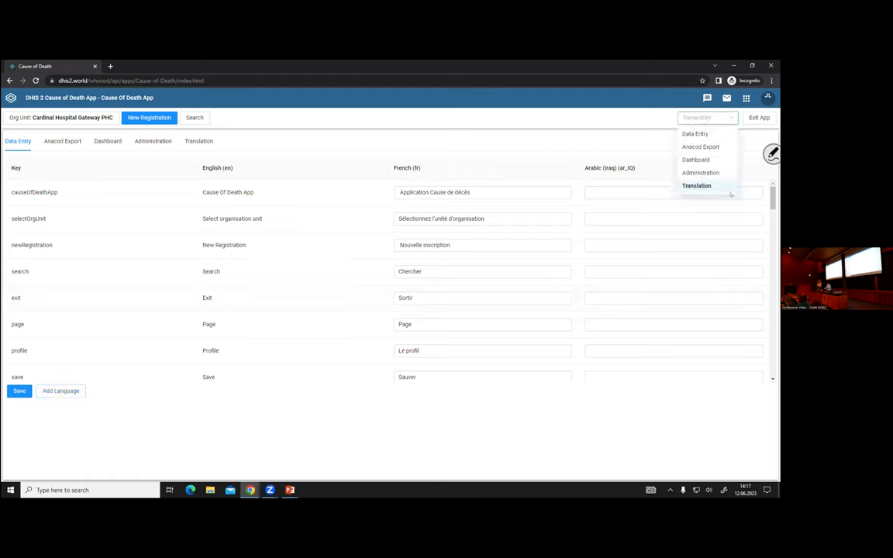
left_click(700, 148)
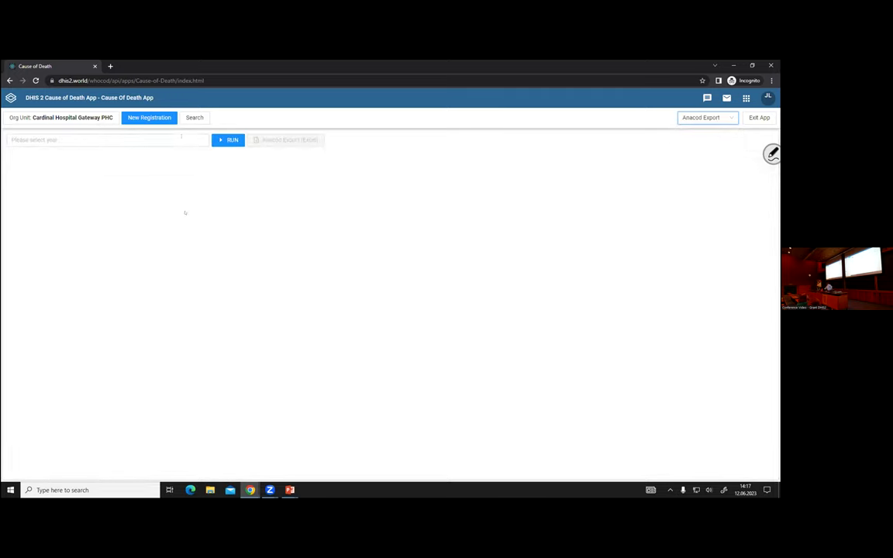
left_click(174, 138)
left_click(113, 182)
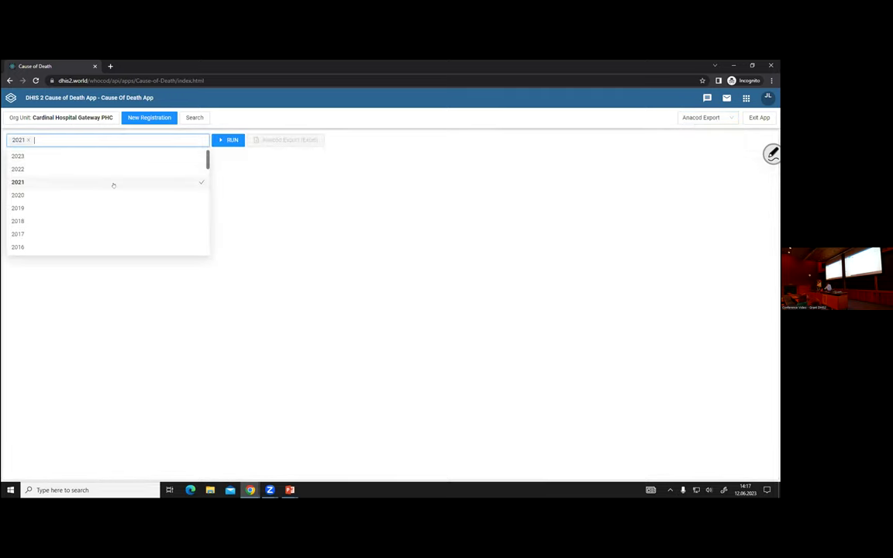